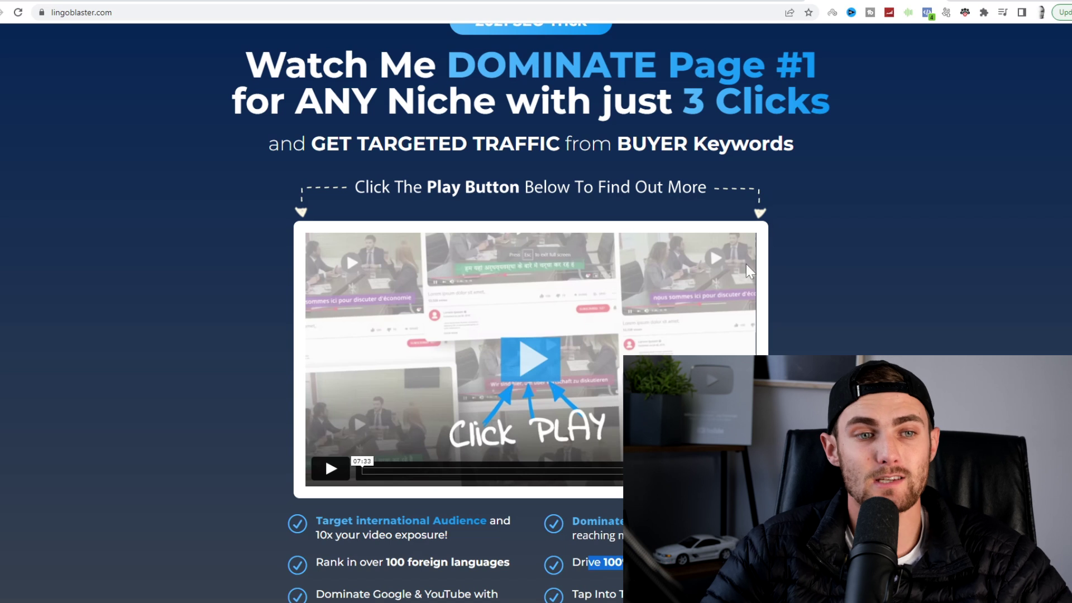
# Step: Review the Lingo Blaster sales page and open the free sign-up on the JVZoo website
pyautogui.scroll(-15, 913, 268)
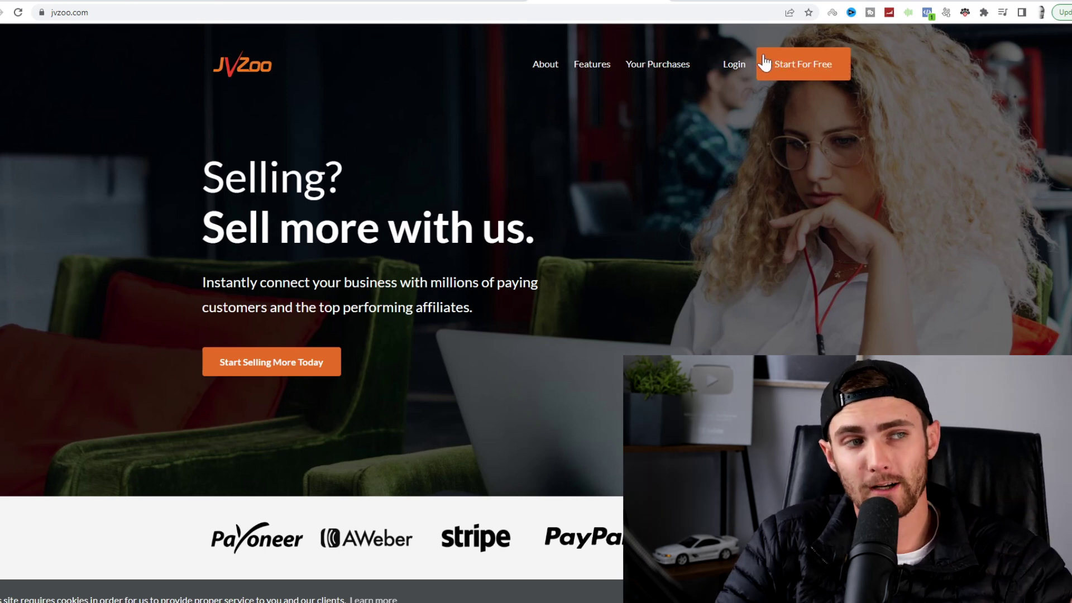
pyautogui.click(794, 71)
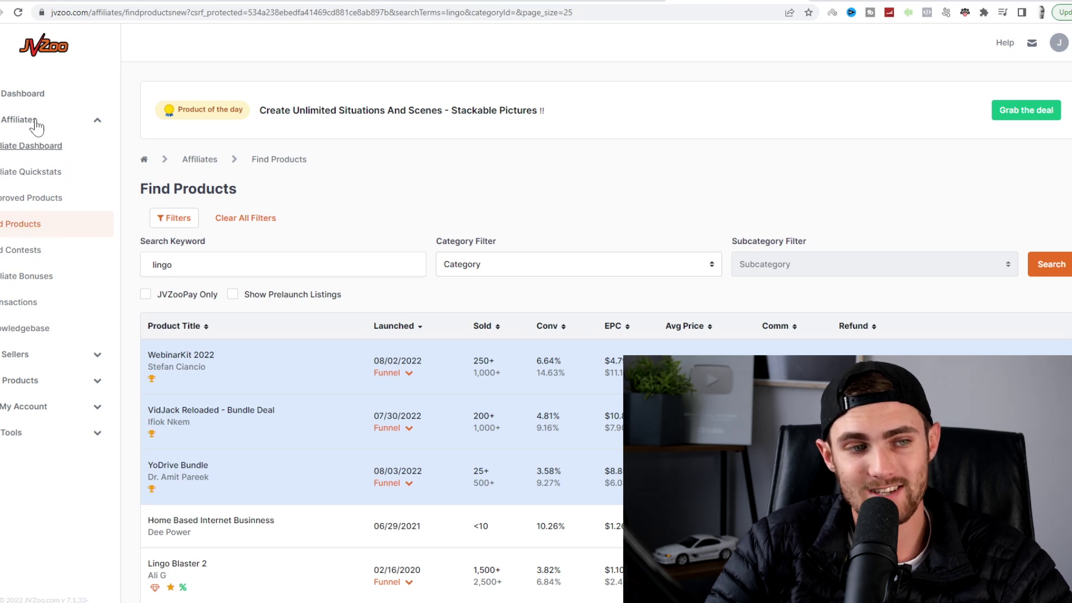
# Step: Look over the JVZoo product listings for "lingo" and the approval request form of the Home Based Internet Businness product
pyautogui.doubleClick(162, 265)
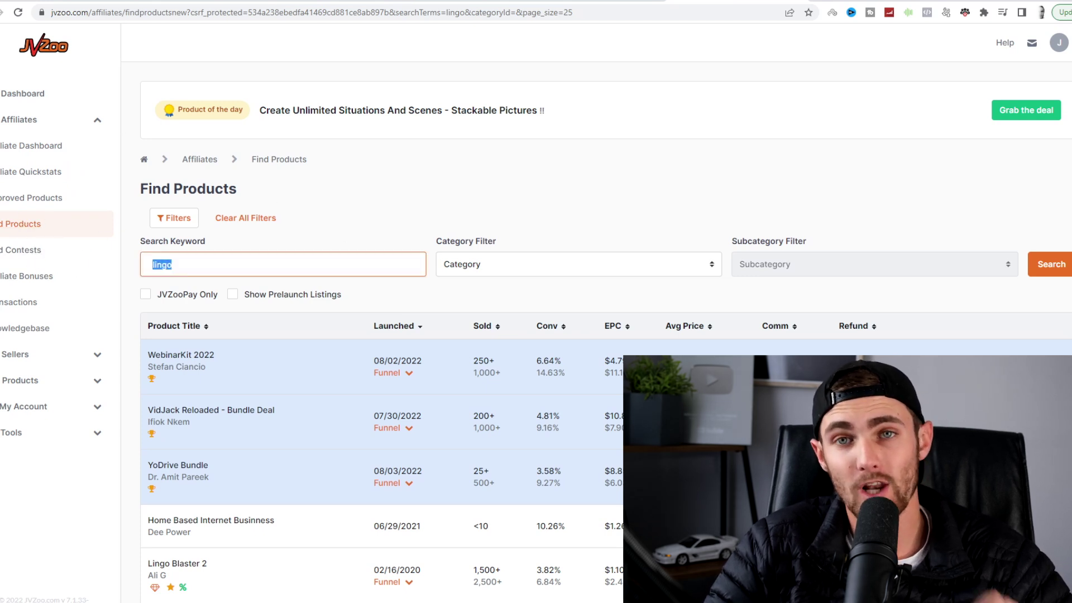
pyautogui.scroll(-2, 1016, 243)
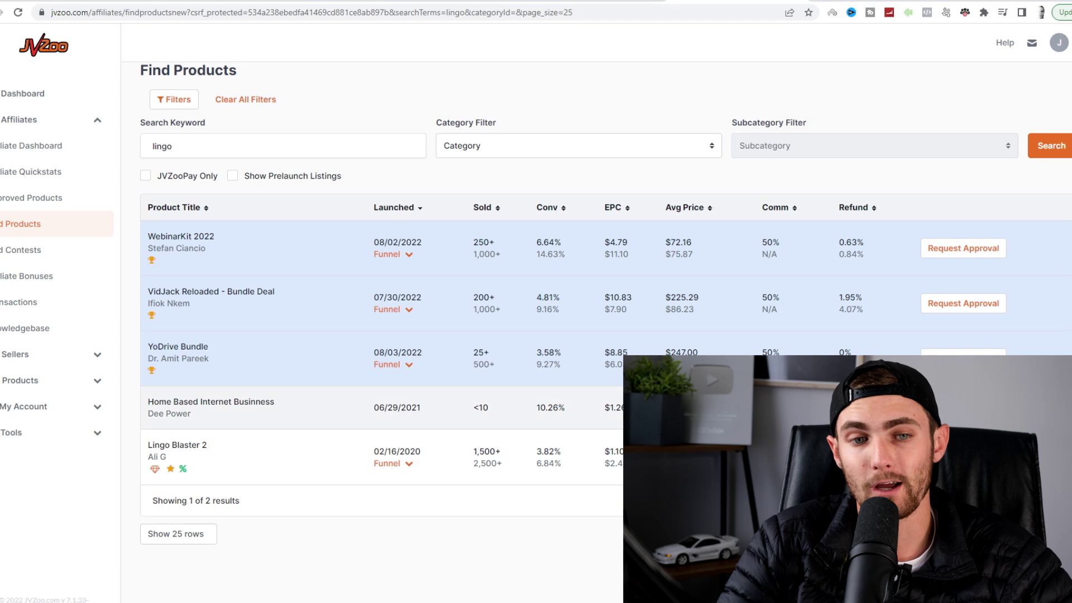
pyautogui.press('F5')
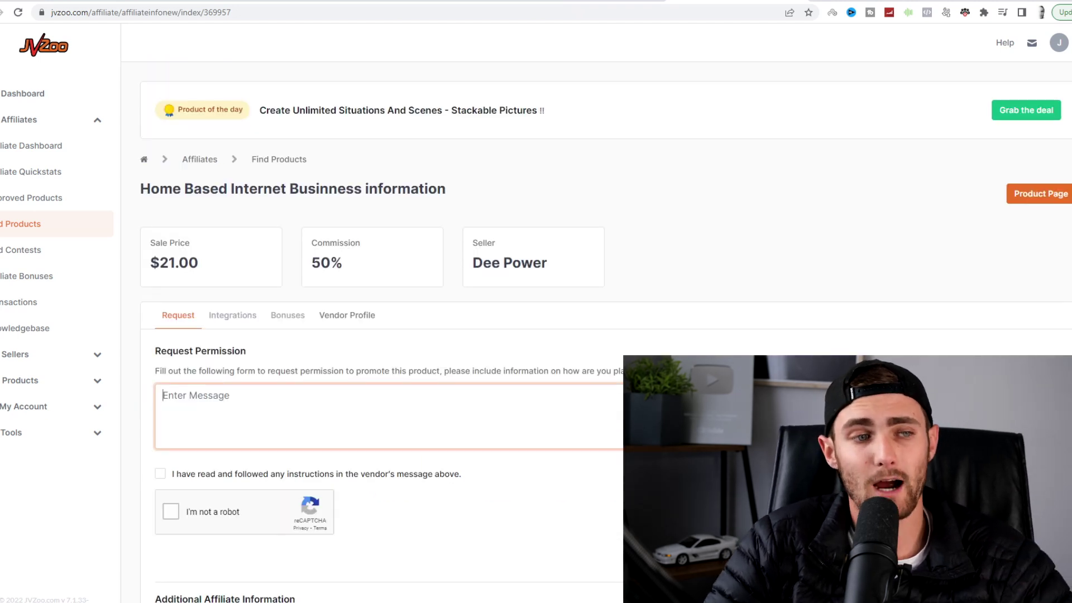
pyautogui.scroll(-1, 559, 335)
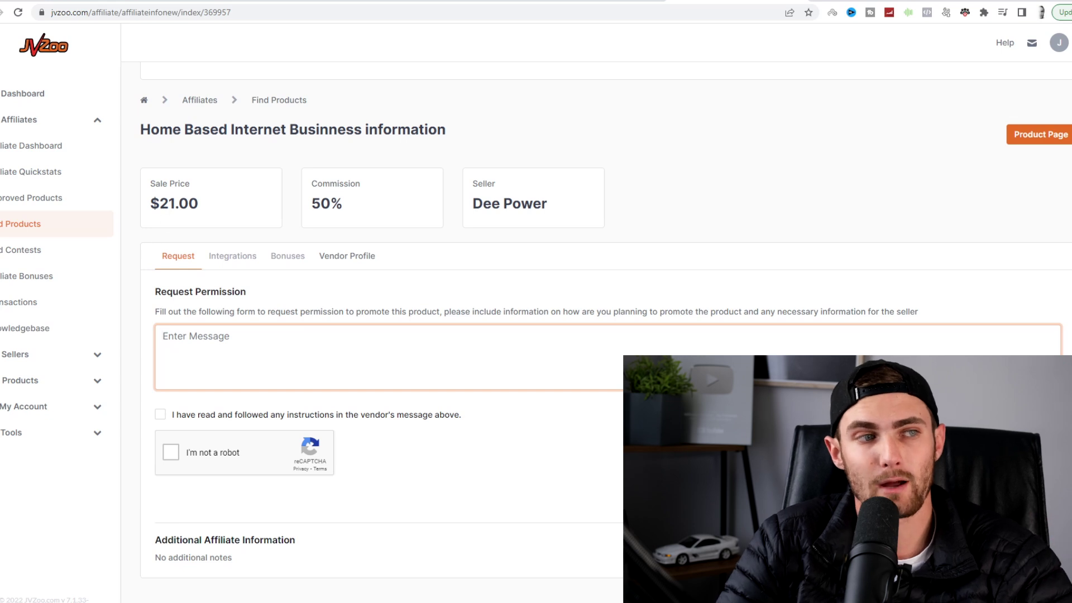
pyautogui.click(2, 14)
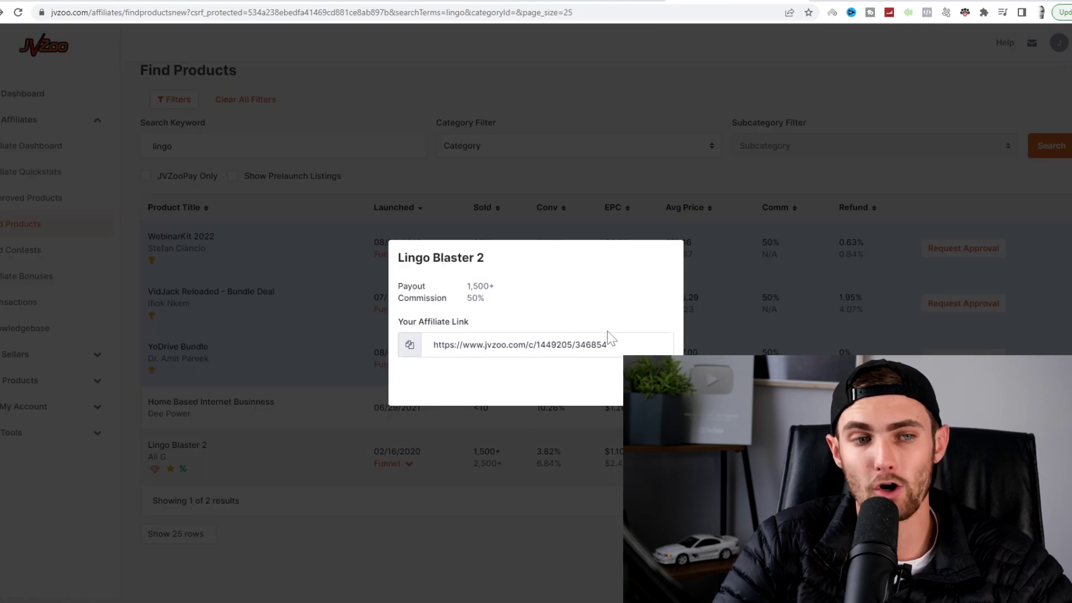
# Step: Follow the Lingo Blaster 2 affiliate link, review its sales page down to the purchase offer, and close the page
pyautogui.moveTo(610, 344); pyautogui.dragTo(370, 340)
pyautogui.rightClick(505, 345)
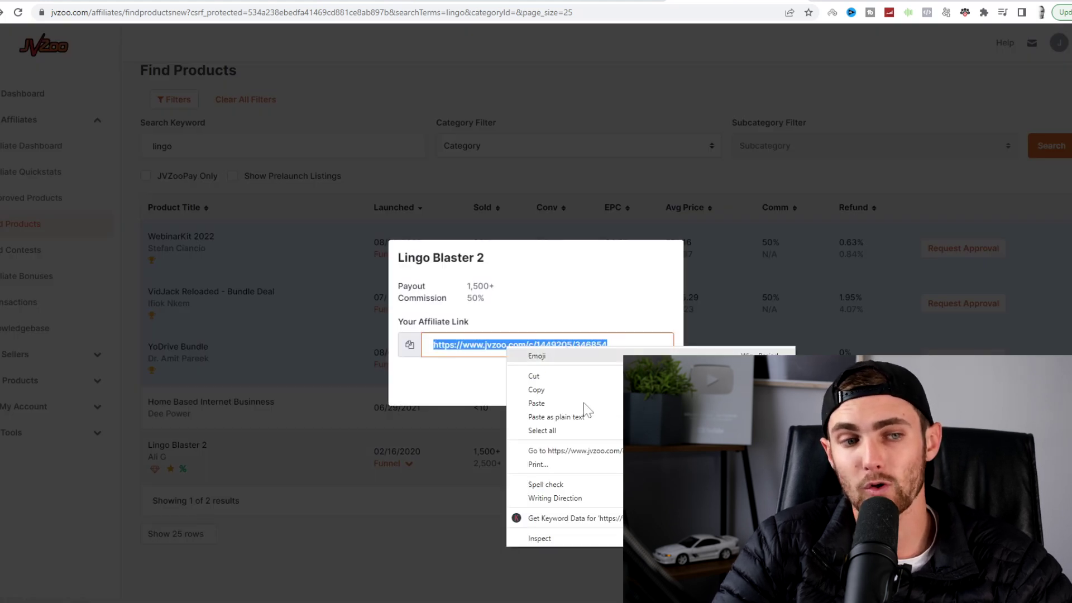
pyautogui.click(576, 446)
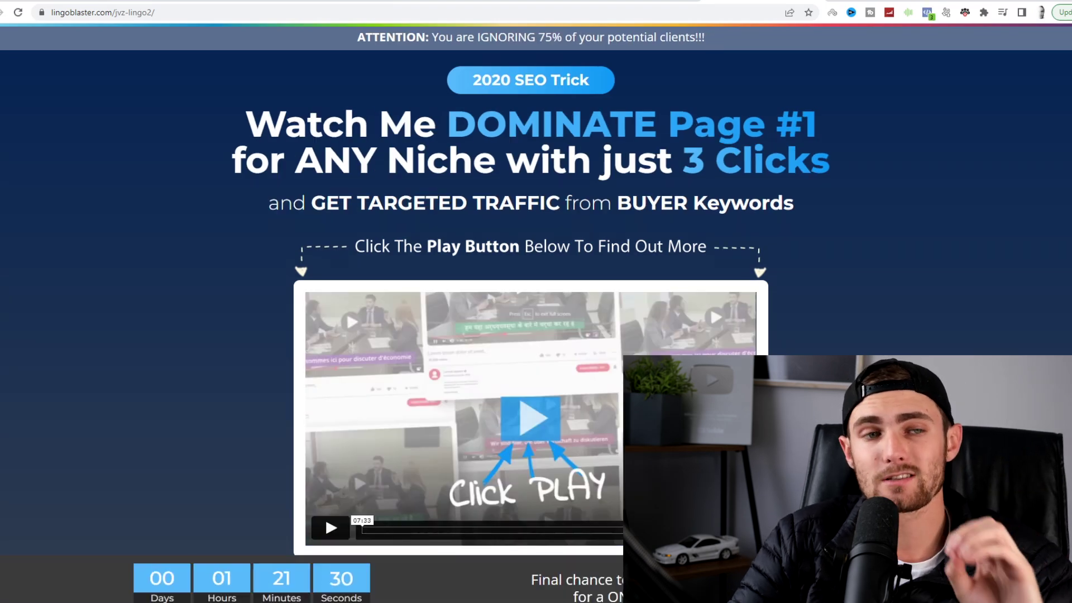
pyautogui.scroll(-15, 688, 245)
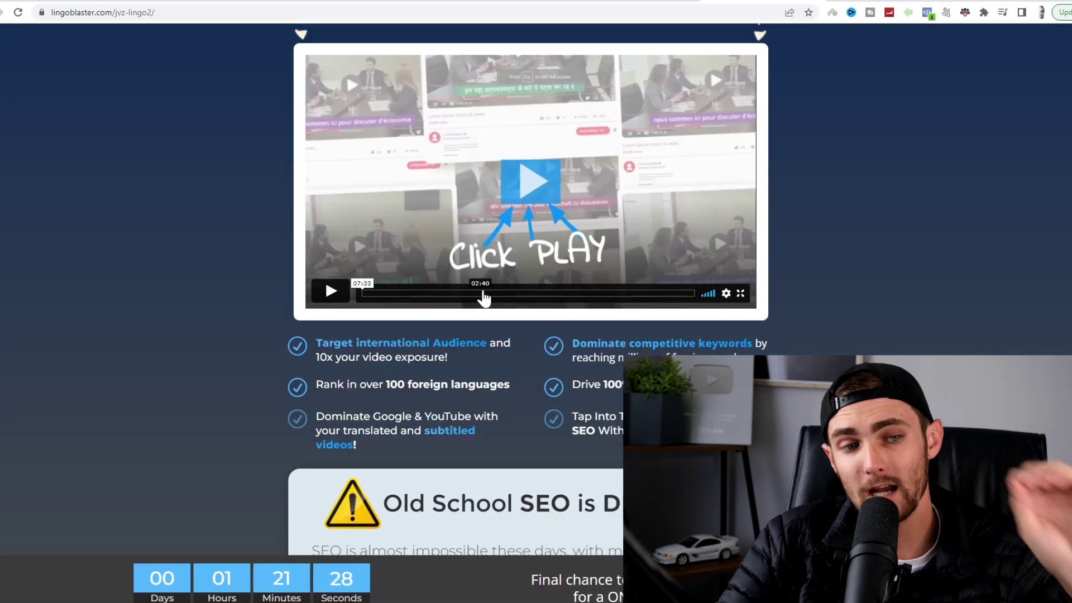
pyautogui.scroll(-6, 716, 207)
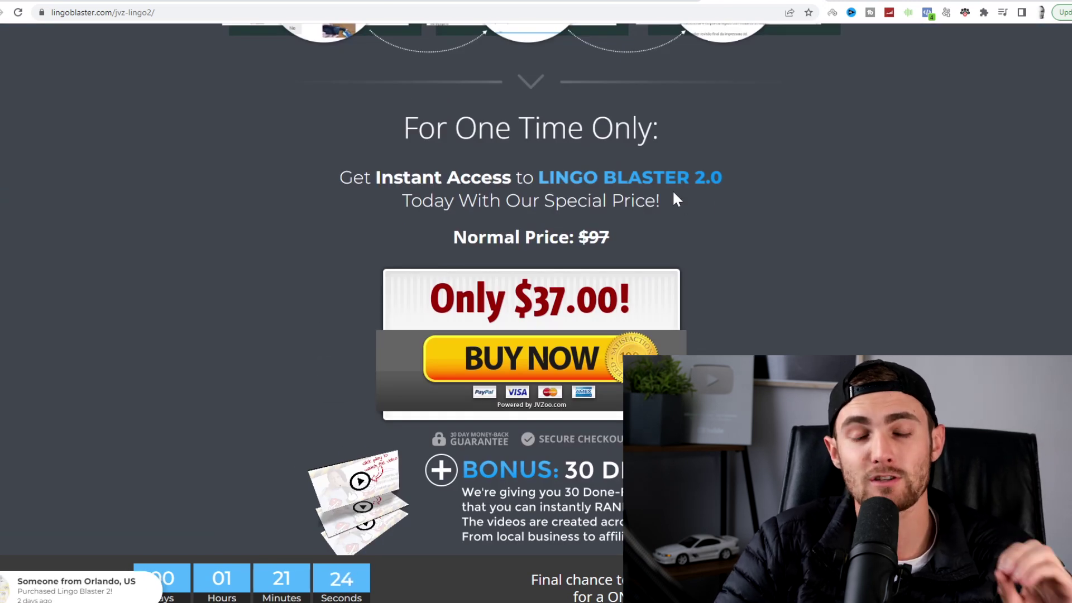
pyautogui.hotkey('ctrl', 'w')
pyautogui.press('Escape')
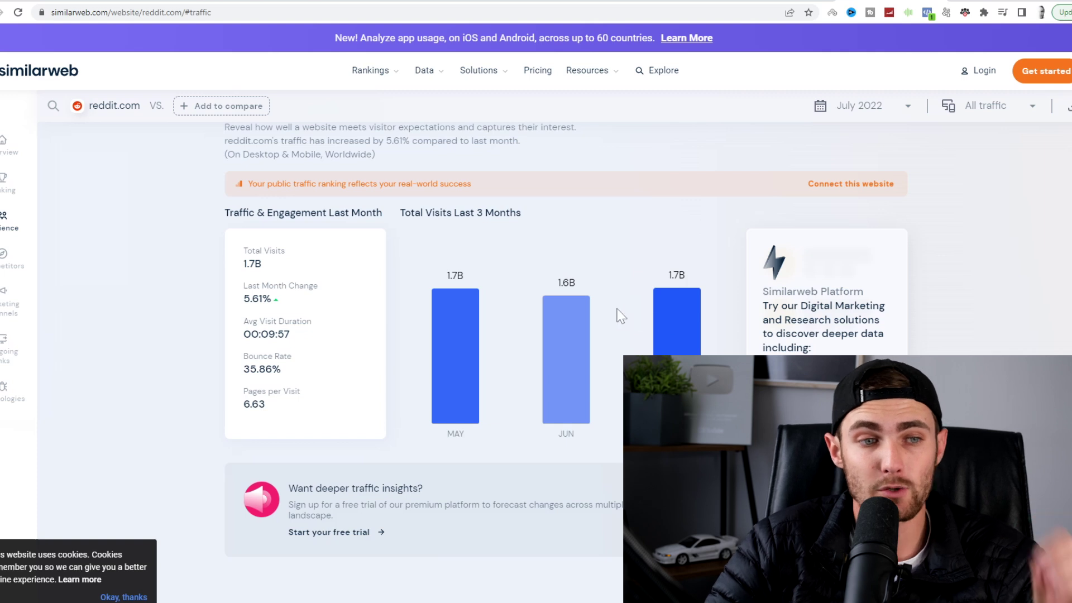
# Step: Examine the visits and country breakdown for reddit.com on Similarweb
pyautogui.scroll(-8, 617, 314)
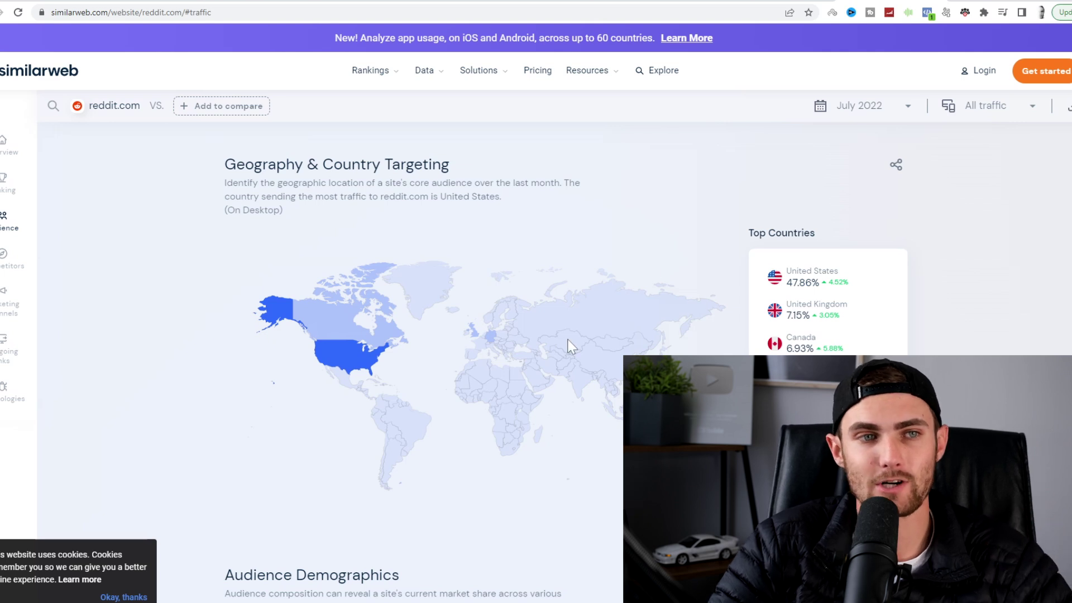
pyautogui.scroll(10, 598, 349)
pyautogui.scroll(-2, 587, 317)
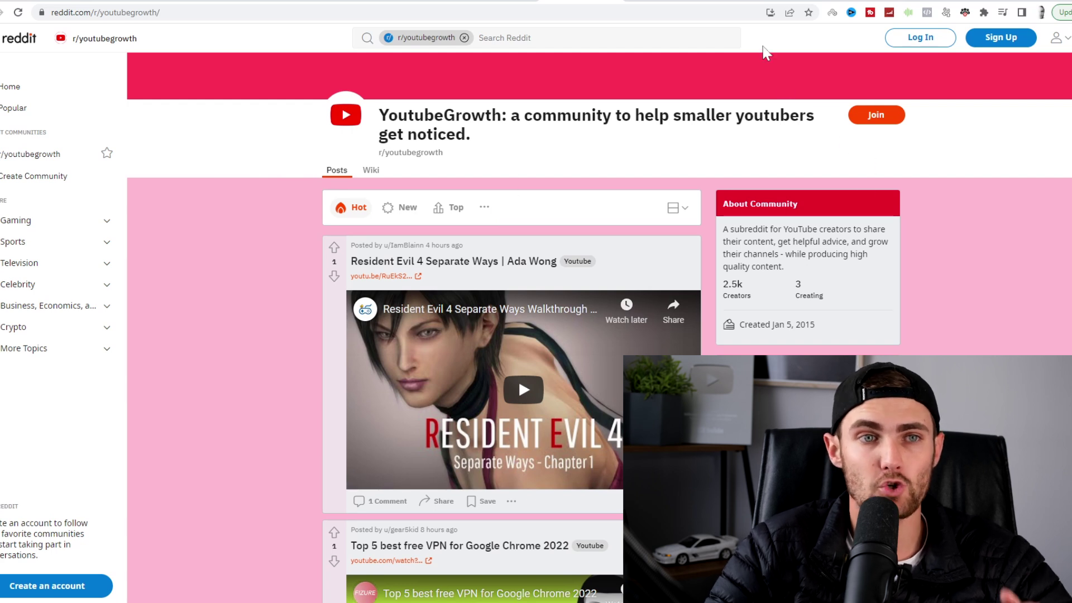
# Step: Check the join option of the r/youtubegrowth community and browse the video posts its members share
pyautogui.click(877, 115)
pyautogui.click(771, 148)
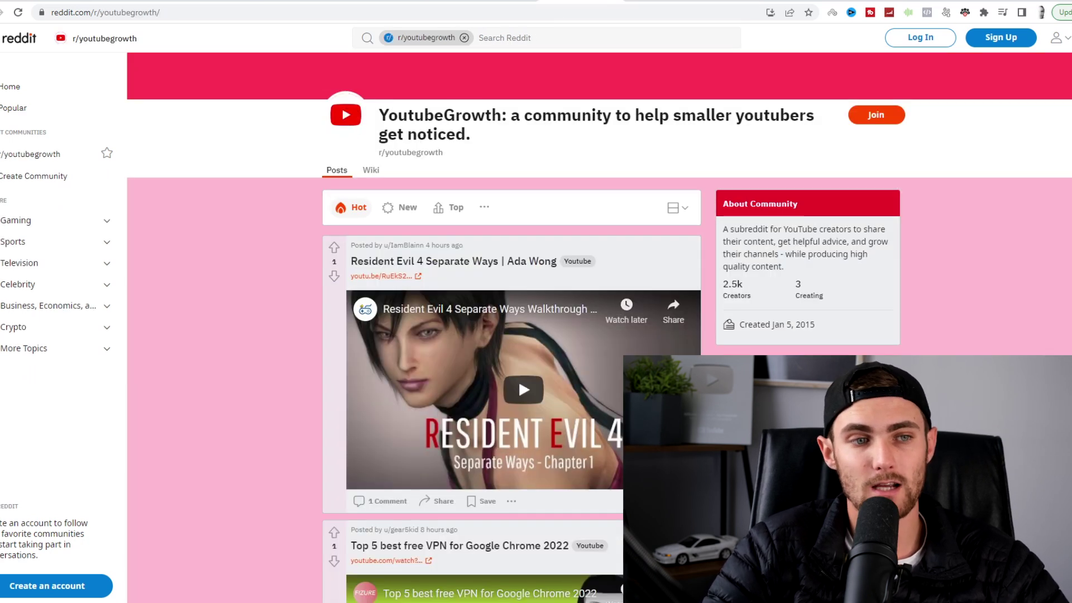
pyautogui.scroll(-4, 542, 305)
pyautogui.scroll(-13, 405, 412)
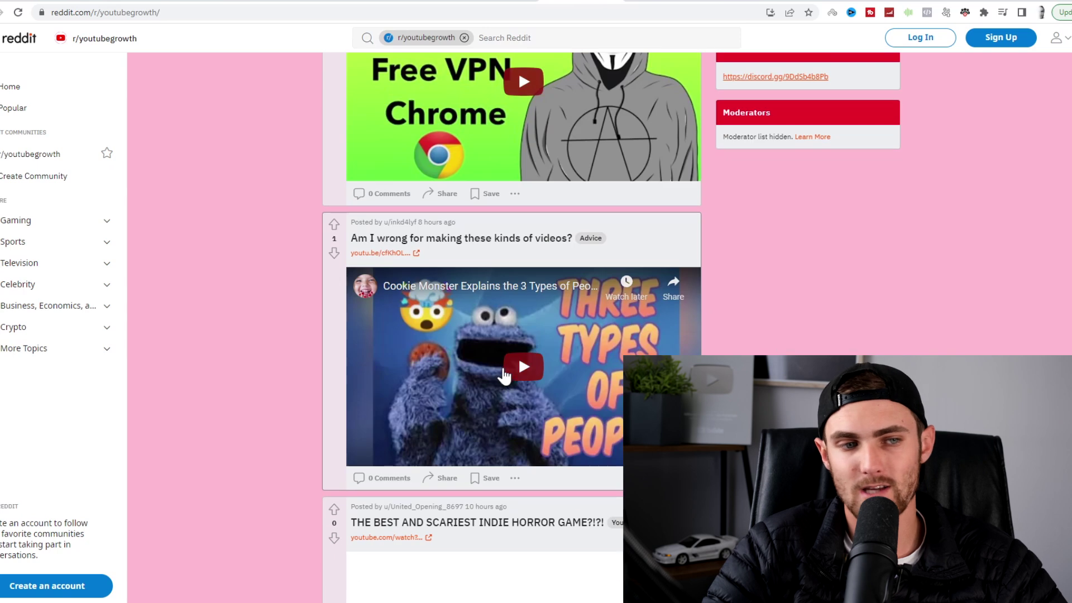
pyautogui.scroll(-20, 525, 360)
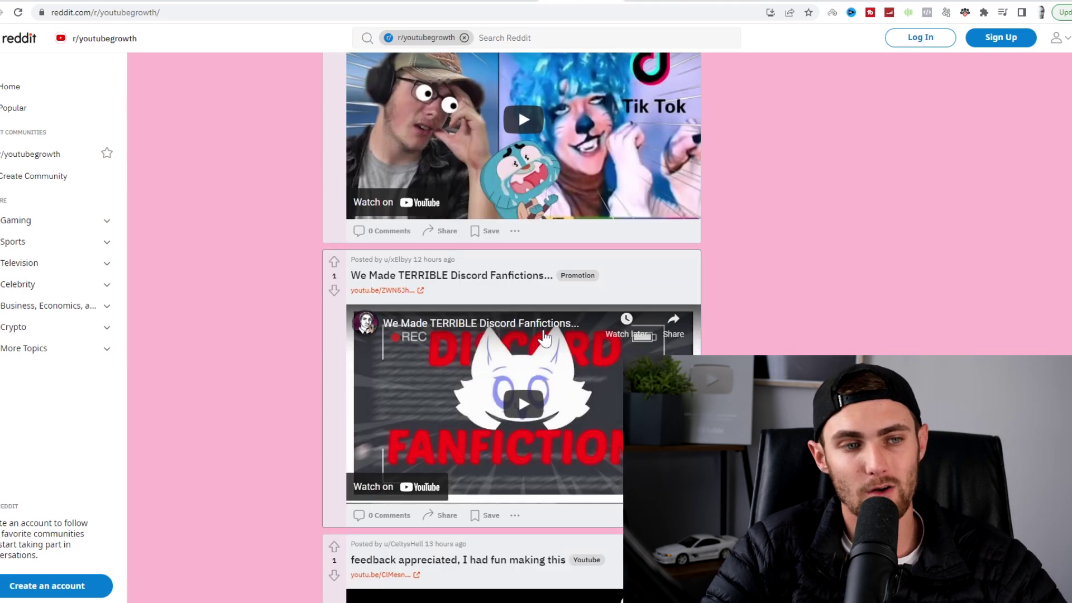
pyautogui.scroll(-10, 545, 296)
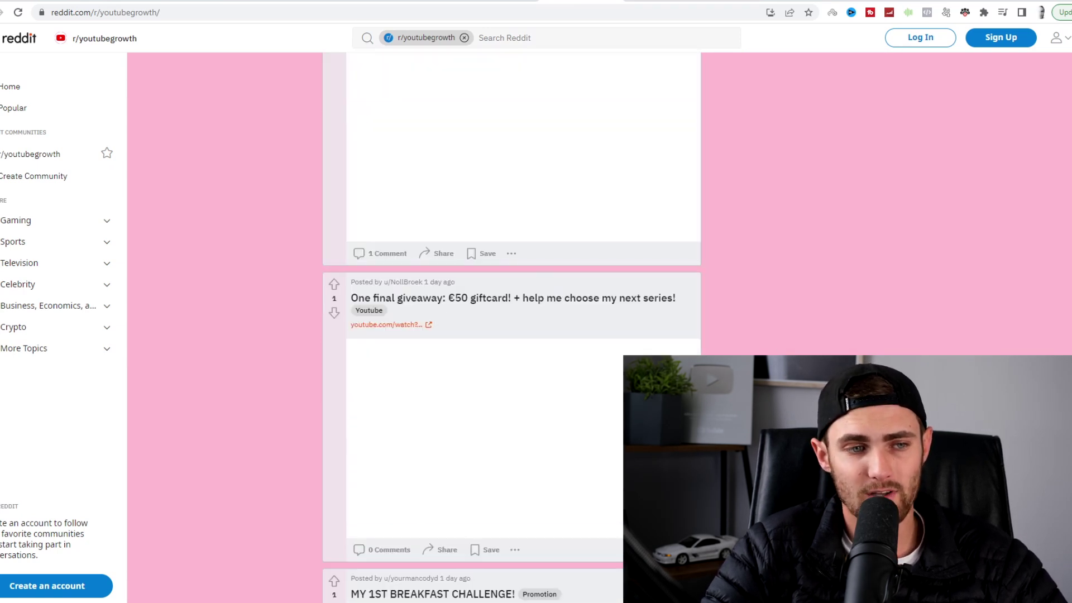
pyautogui.scroll(-6, 614, 279)
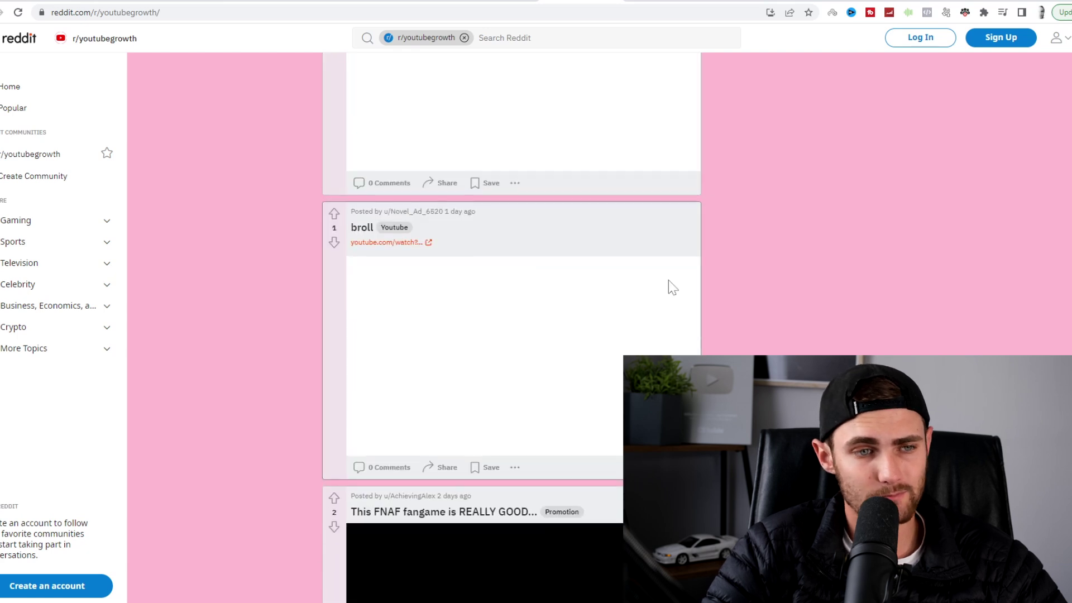
pyautogui.scroll(-5, 643, 324)
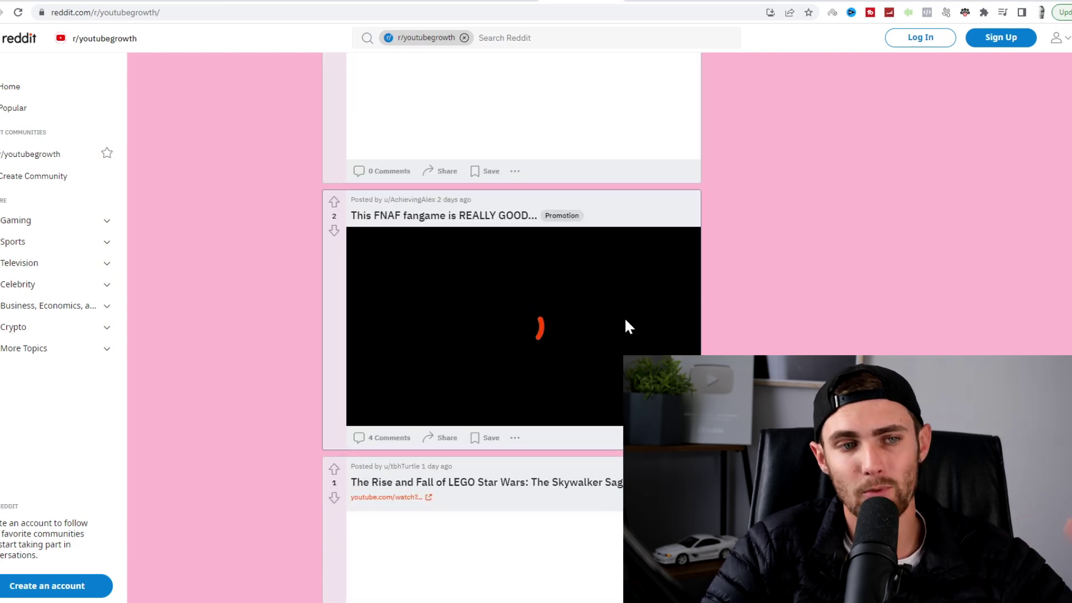
pyautogui.scroll(15, 624, 318)
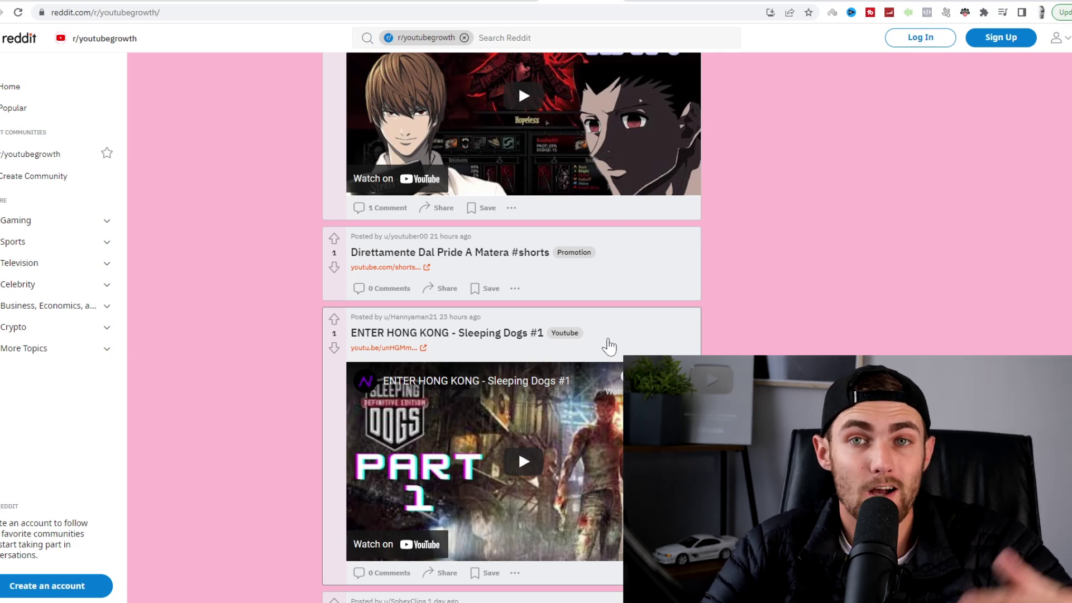
pyautogui.scroll(7, 631, 343)
pyautogui.scroll(15, 621, 343)
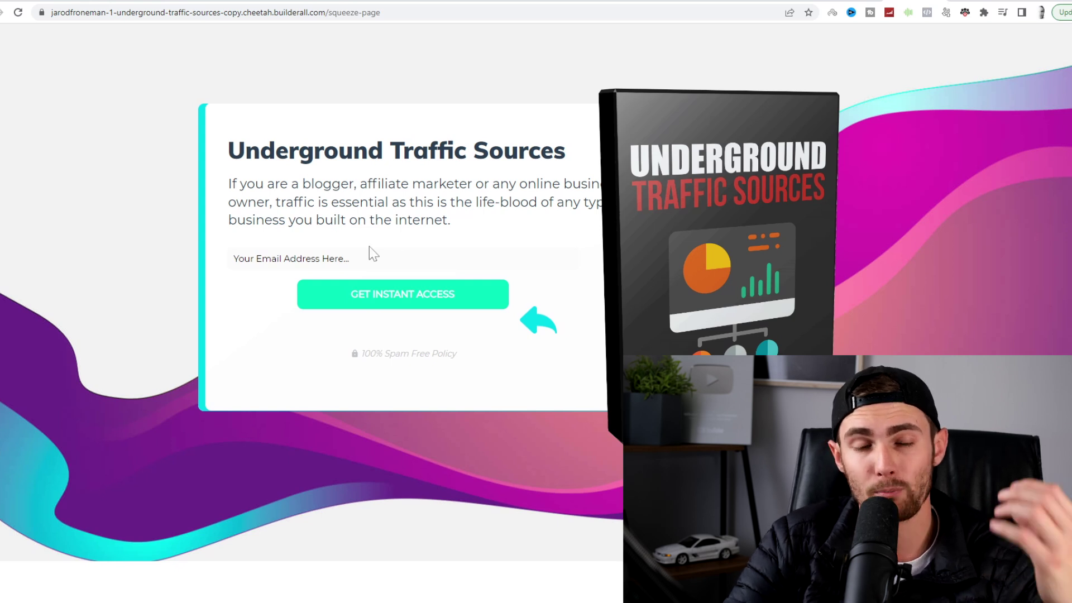
# Step: Review the Underground Traffic Sources opt-in page, the Lingo Blaster offer and the Builderall home page, returning to the Builderall dashboard
pyautogui.click(234, 259)
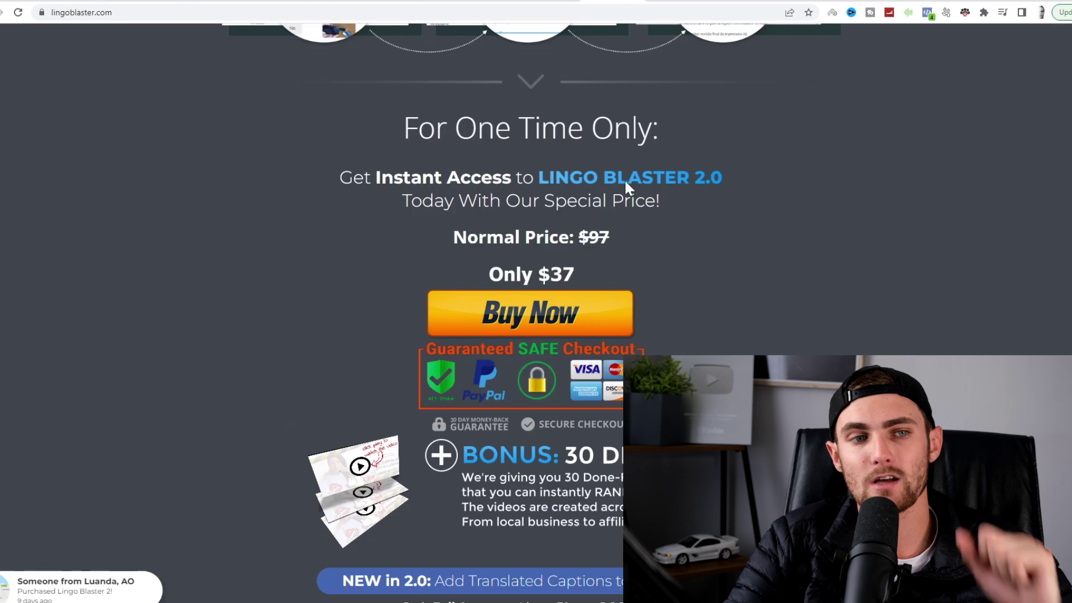
pyautogui.scroll(15, 625, 179)
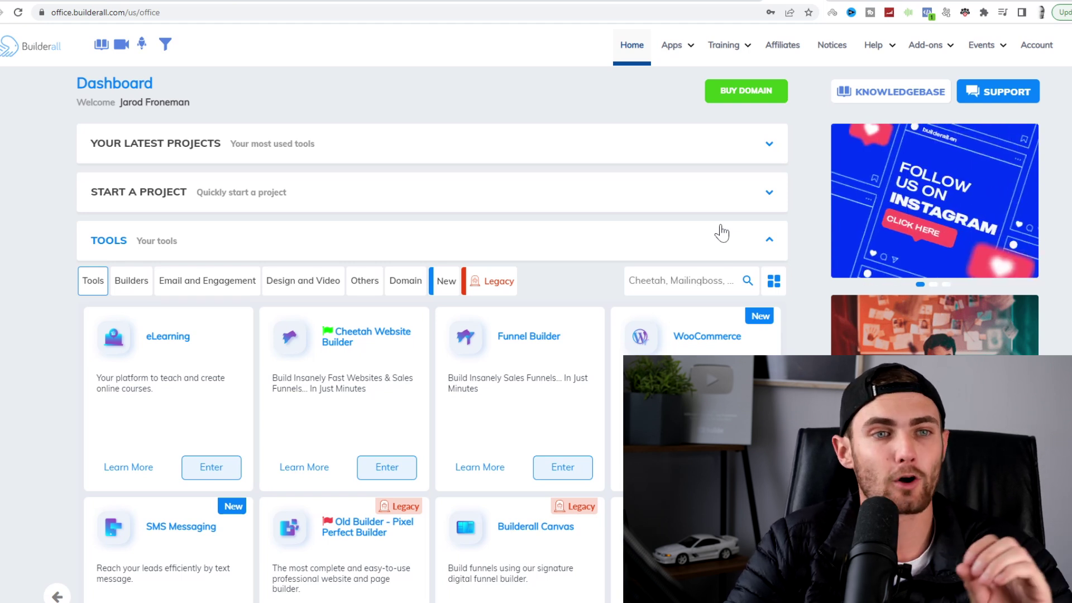
pyautogui.click(733, 3)
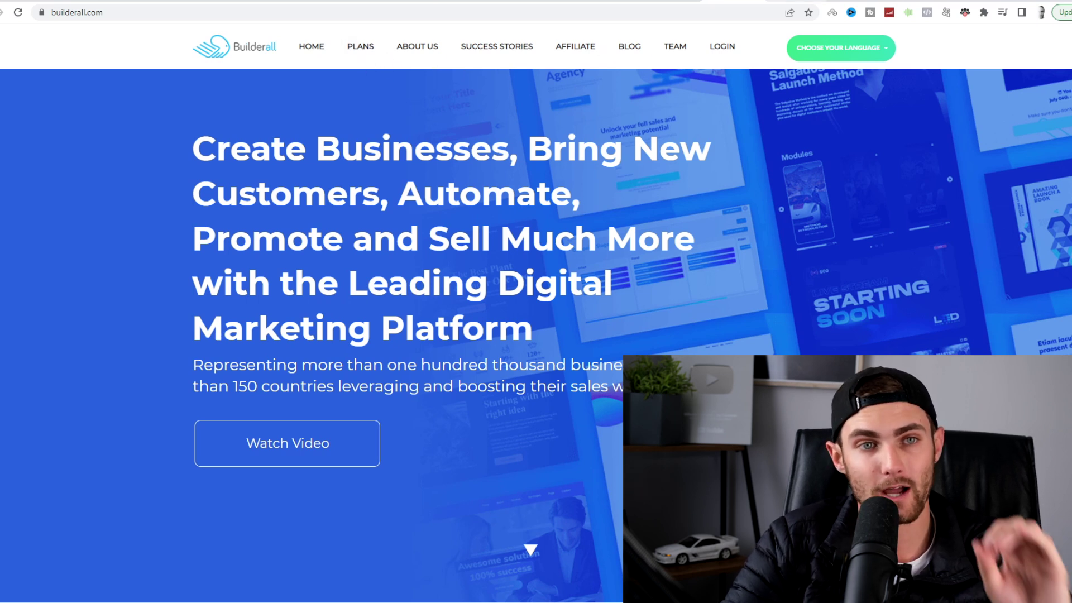
pyautogui.click(804, 3)
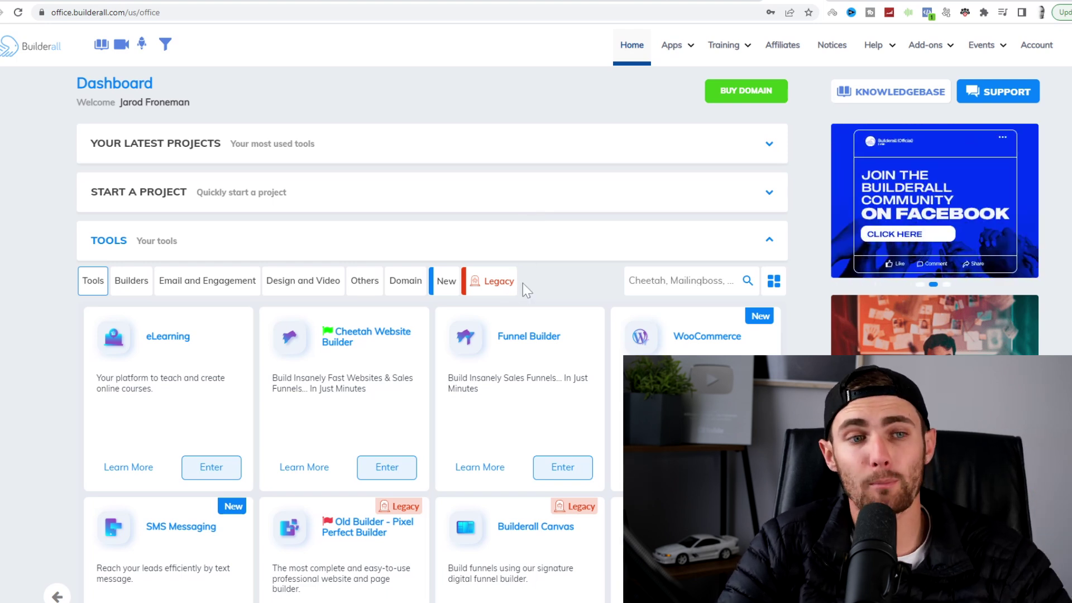
# Step: Start a new site in the Cheetah Website Builder using the professional templates option
pyautogui.scroll(-3, 524, 279)
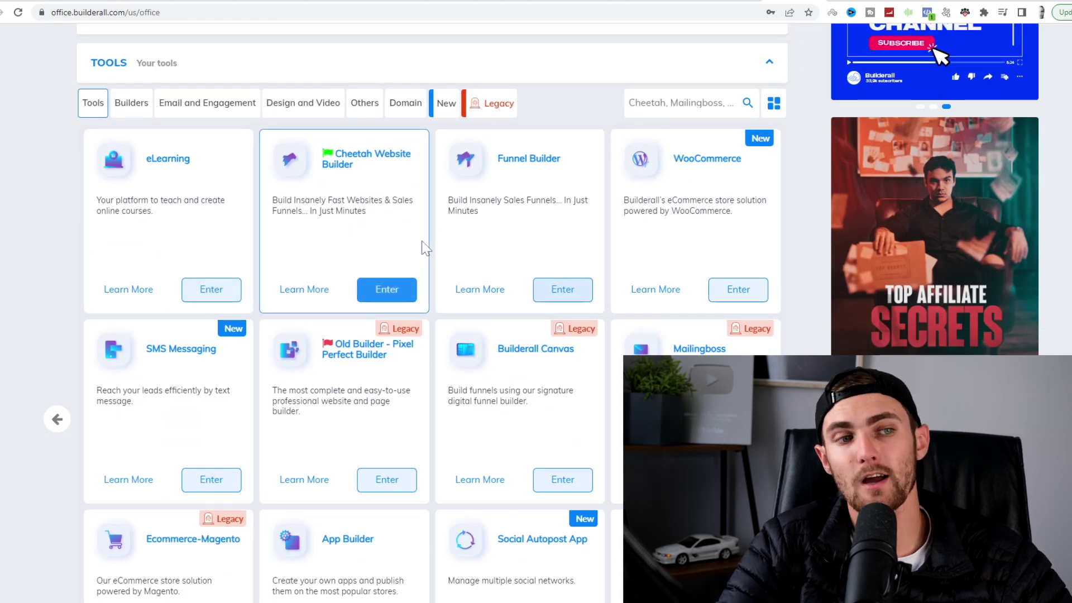
pyautogui.click(394, 288)
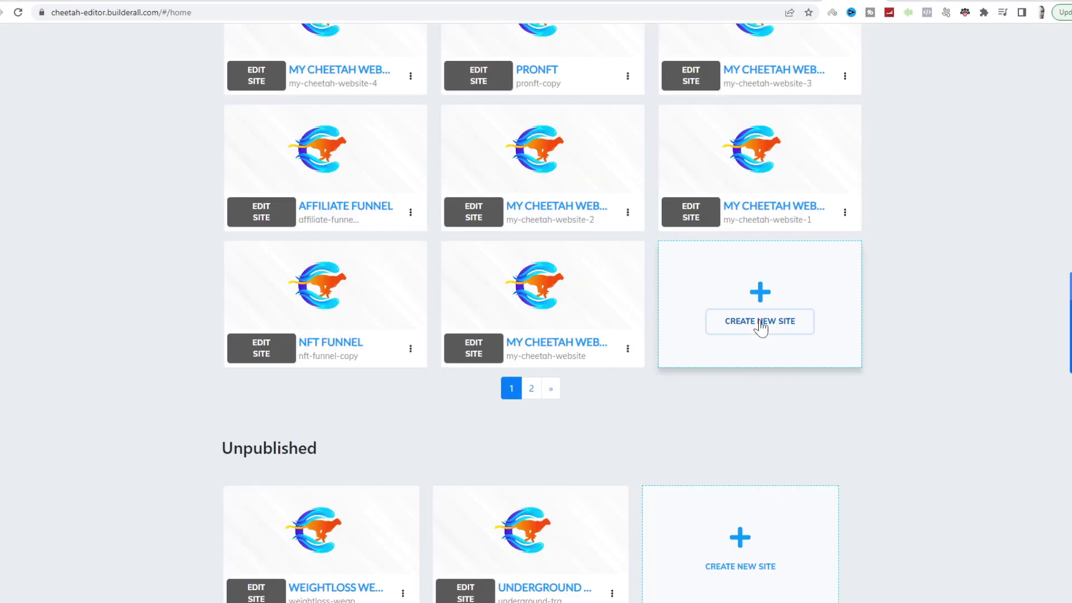
pyautogui.click(761, 322)
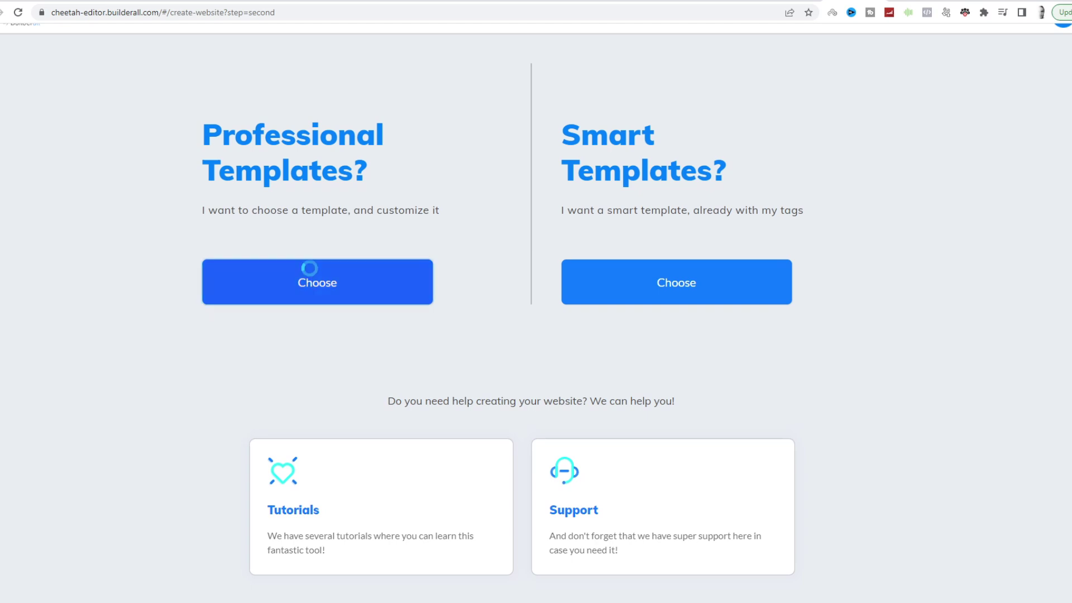
pyautogui.click(311, 277)
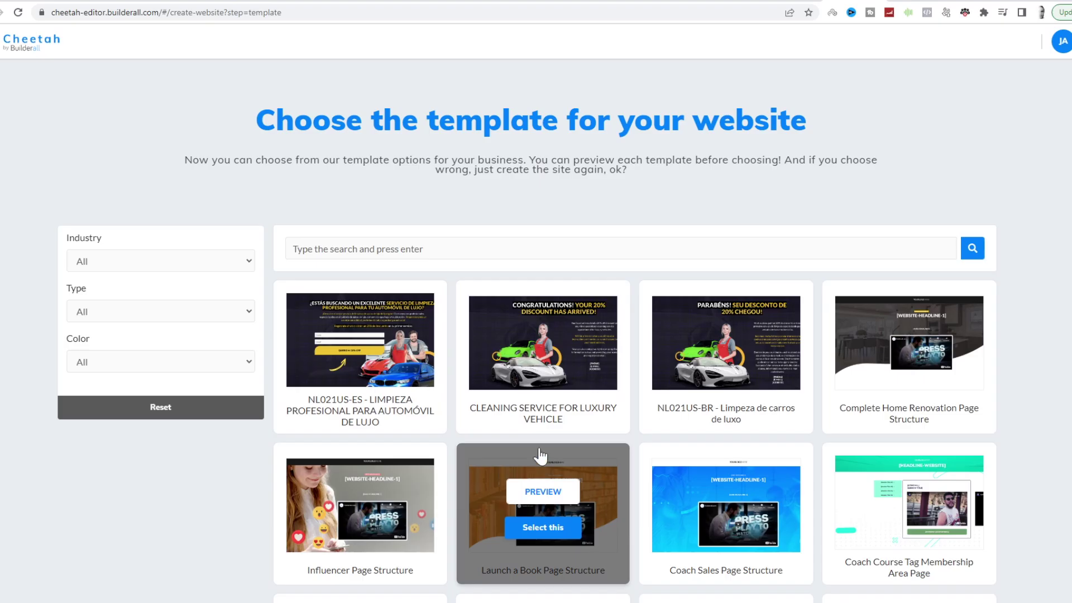
# Step: Search the website templates for "opt" and create the site from the "Theme 04 - Reverse Optin page" template
pyautogui.scroll(-2, 538, 461)
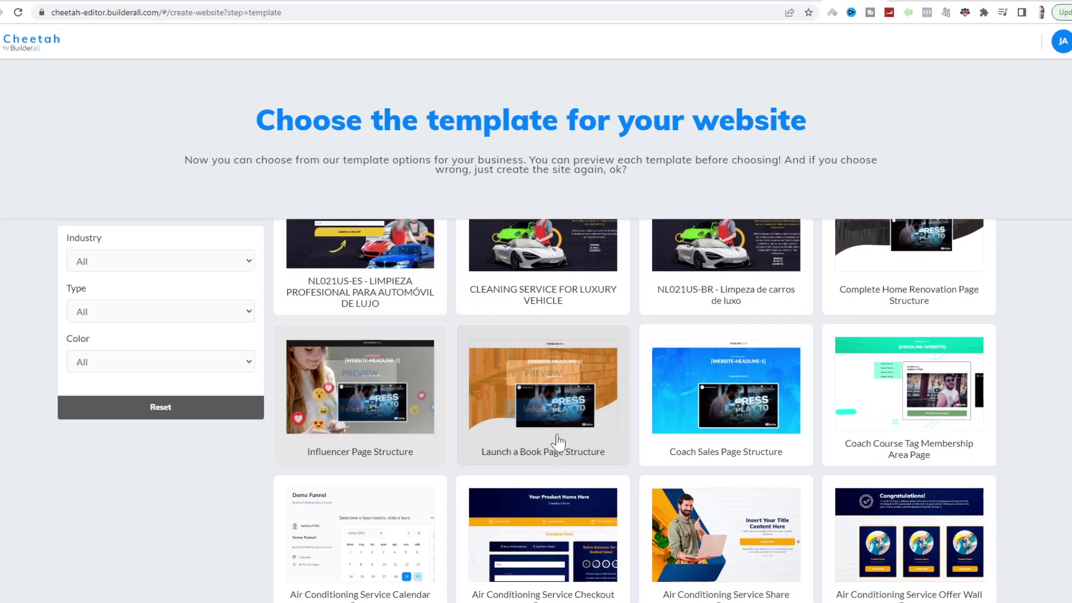
pyautogui.scroll(-6, 610, 429)
pyautogui.scroll(8, 610, 429)
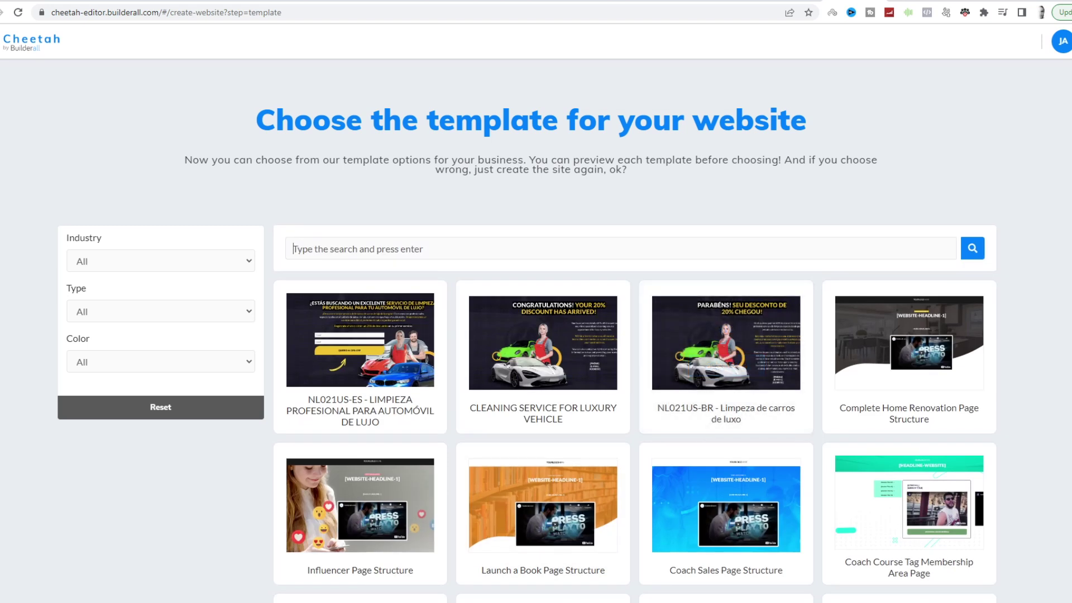
pyautogui.write('opt')
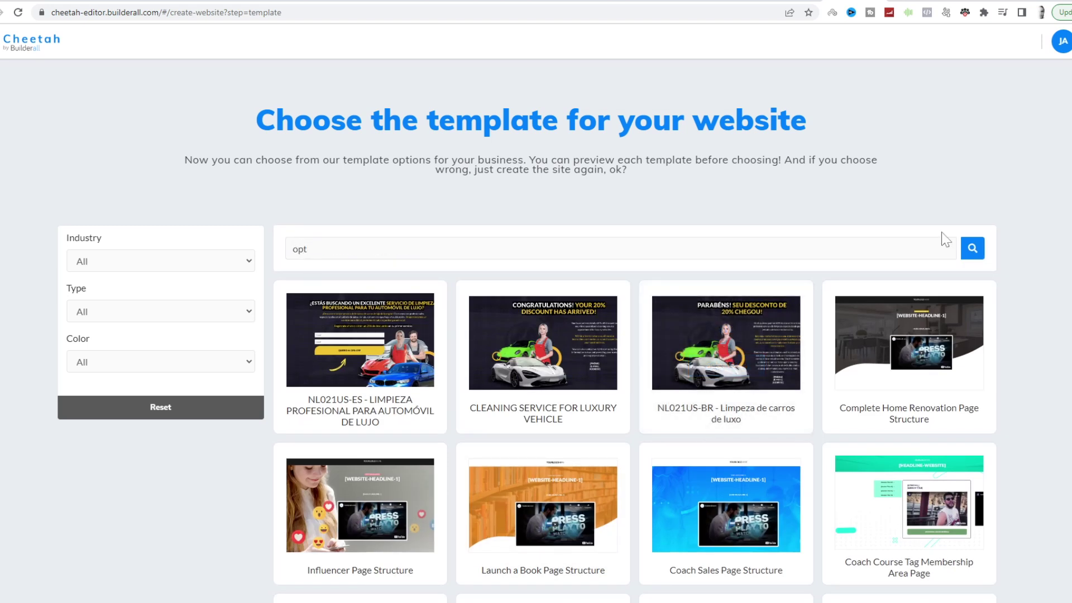
pyautogui.click(973, 249)
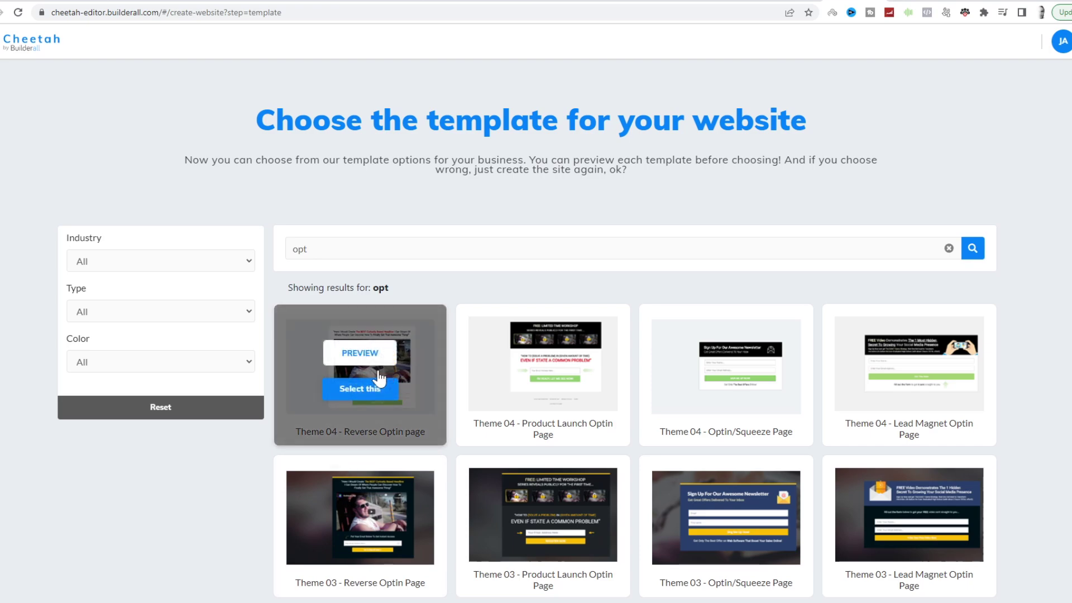
pyautogui.click(360, 391)
pyautogui.click(639, 362)
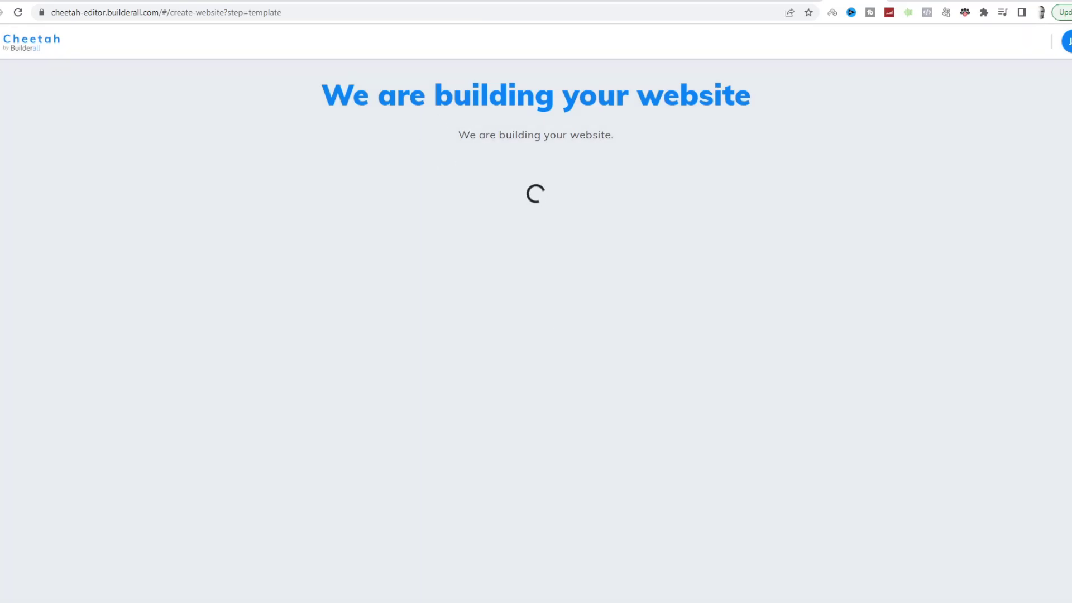
# Step: Open the new site's Theme 04 Reverse Optin page for editing and skip the editor tour
pyautogui.moveTo(351, 95); pyautogui.dragTo(809, 96)
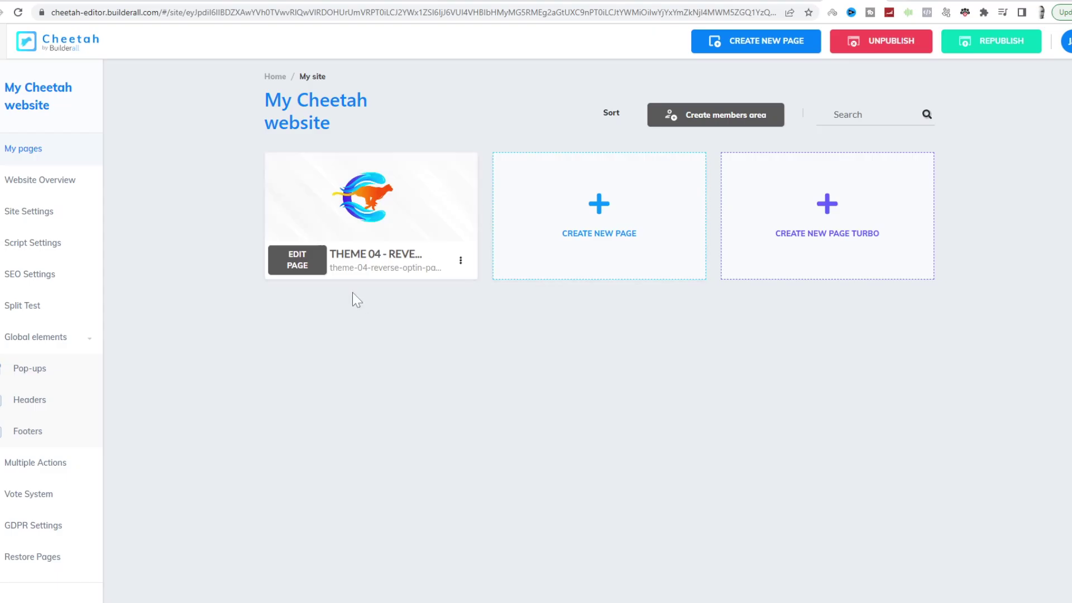
pyautogui.click(304, 268)
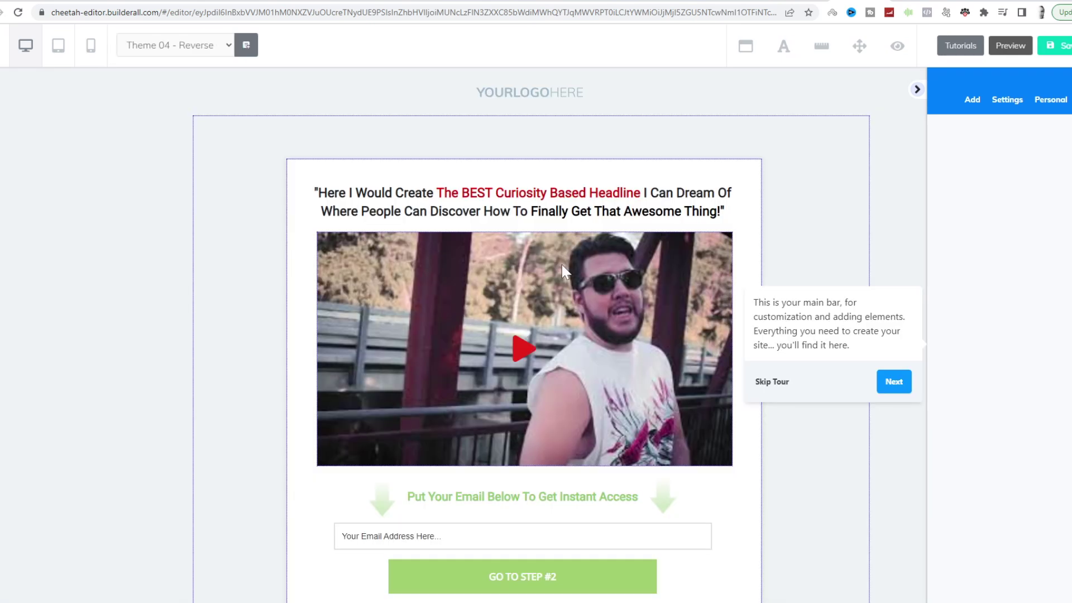
pyautogui.click(781, 384)
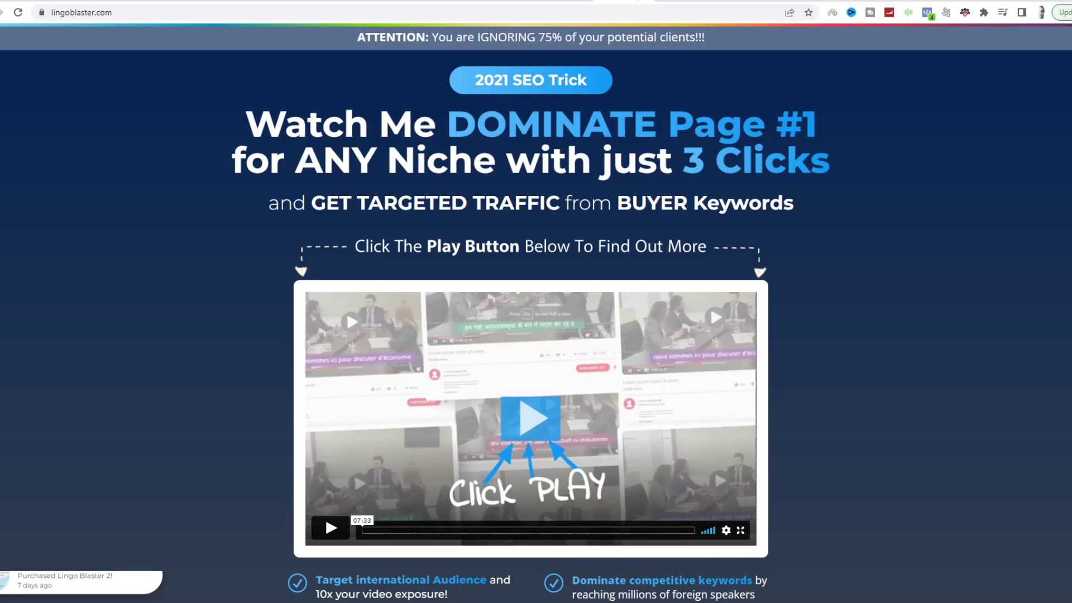
# Step: Replace the opt-in page's headline with "Watch Me DOMINATE Page #1 for ANY Niche with just 3 Clicks" copied from lingoblaster.com
pyautogui.moveTo(838, 177); pyautogui.dragTo(245, 112)
pyautogui.rightClick(296, 110)
pyautogui.click(313, 117)
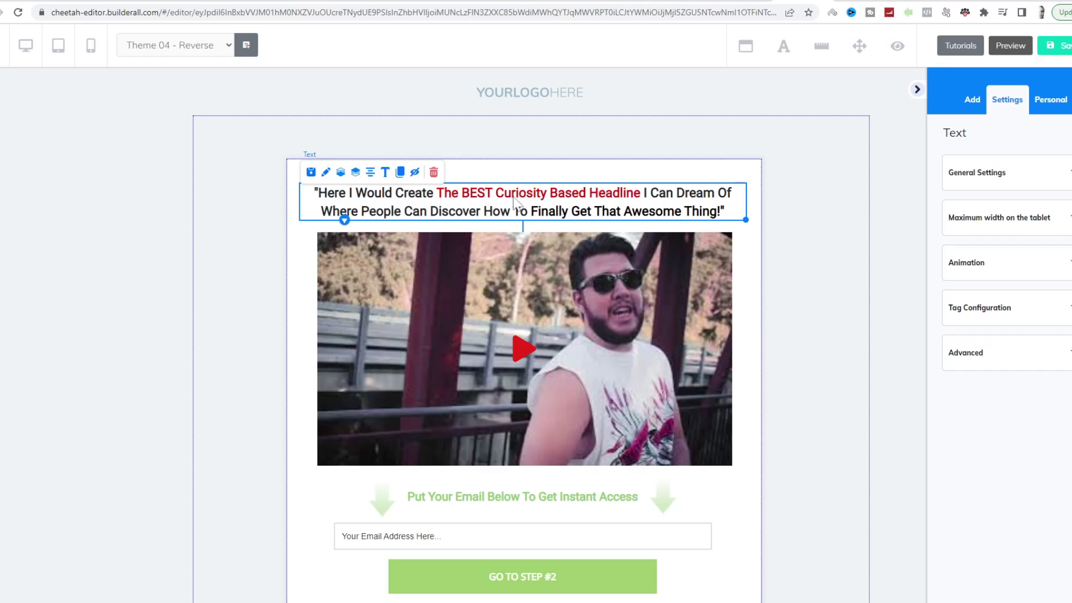
pyautogui.click(386, 171)
pyautogui.hotkey('ctrl', 'a')
pyautogui.hotkey('ctrl', 'v')
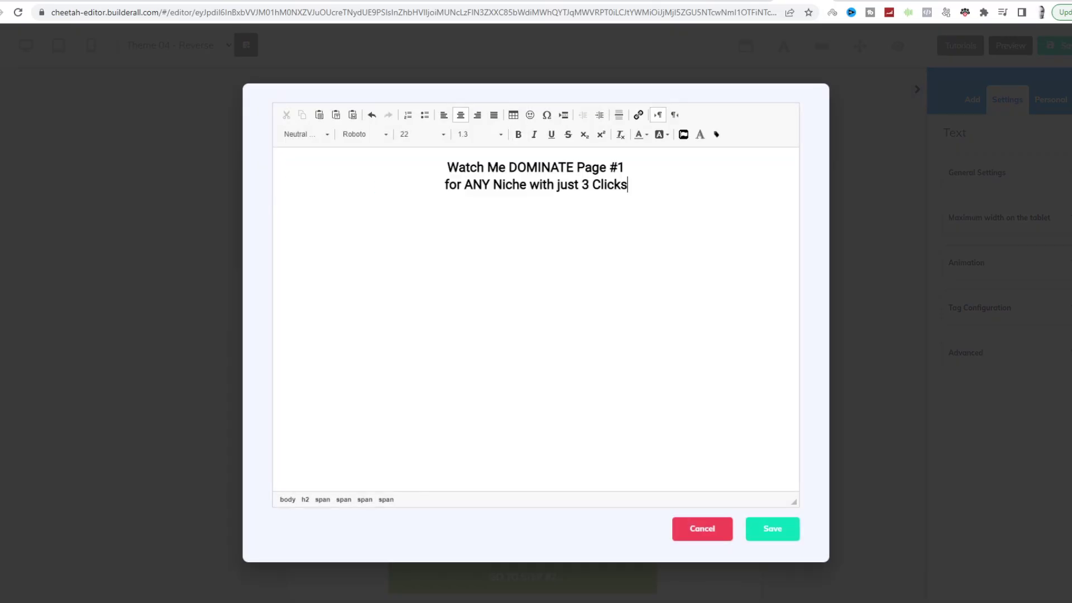
# Step: Color the word "DOMINATE" in the headline blue and save the text
pyautogui.moveTo(509, 168); pyautogui.dragTo(566, 168)
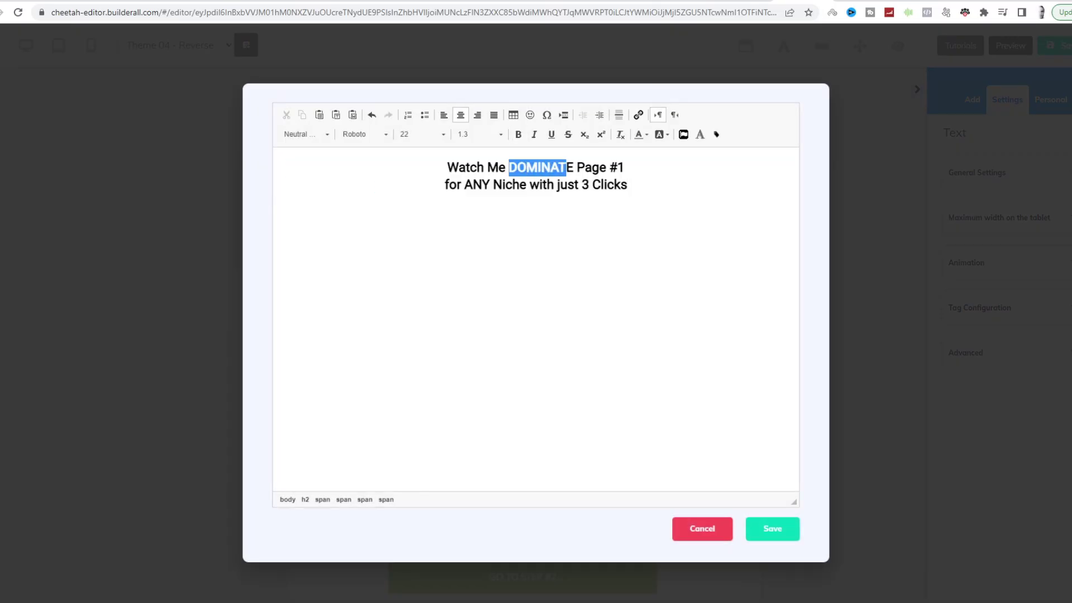
pyautogui.click(646, 134)
pyautogui.click(607, 185)
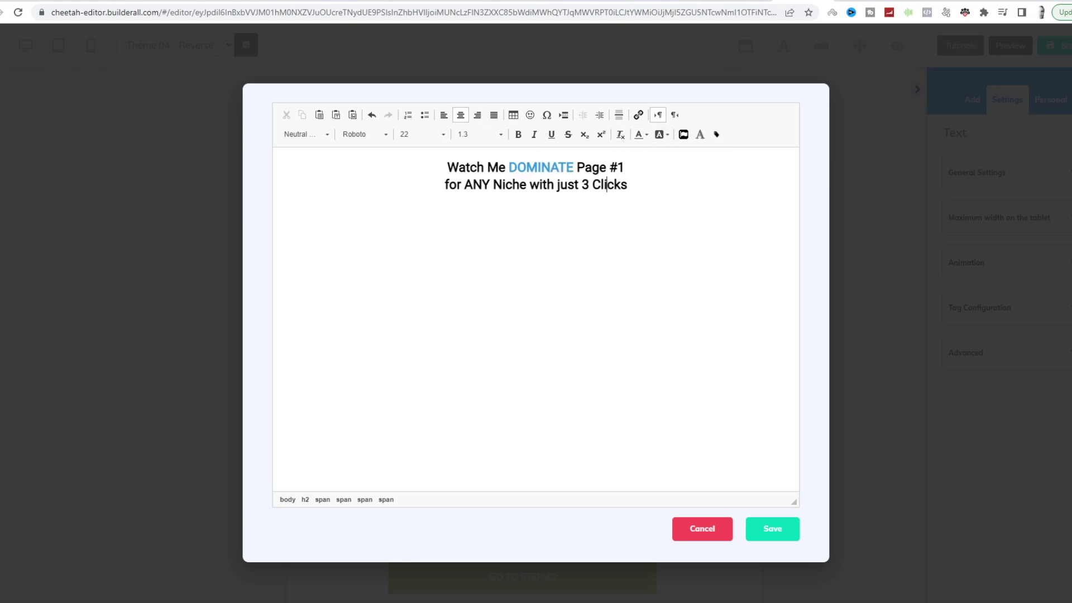
pyautogui.click(773, 529)
# Step: Delete the YouTube video element below the headline
pyautogui.click(589, 285)
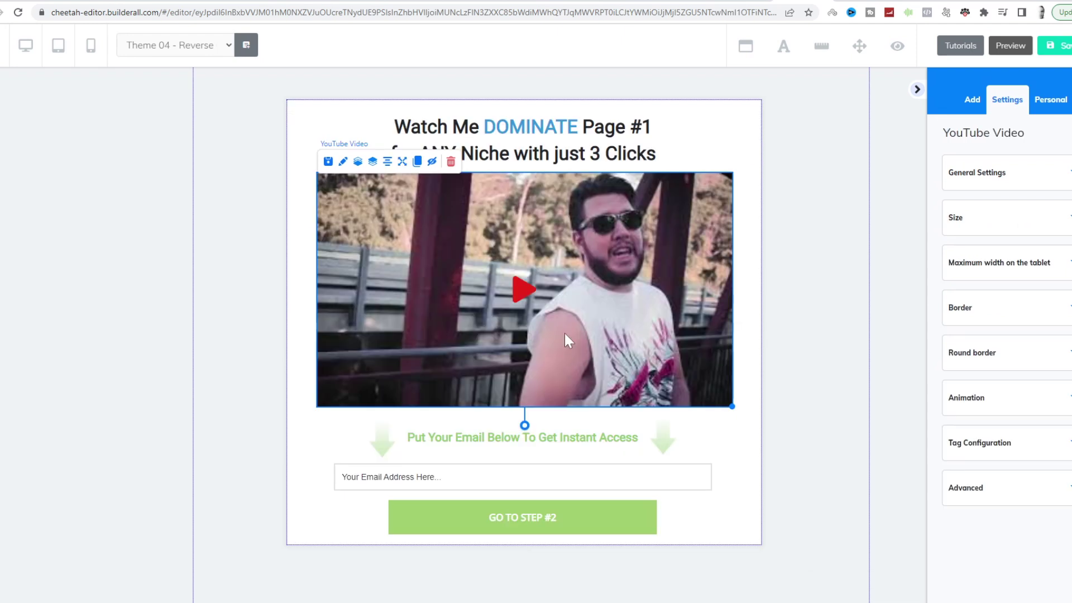
pyautogui.click(451, 161)
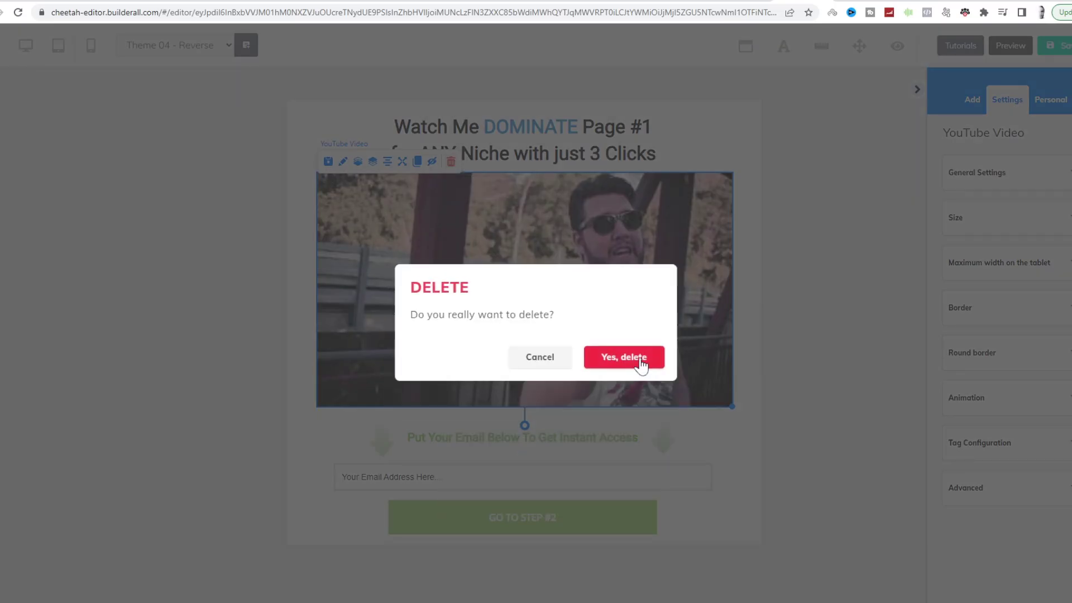
pyautogui.click(641, 361)
# Step: Capture the sales video on lingoblaster.com, paste the screenshot into Paint and crop it to the video frame
pyautogui.hotkey('ctrl', 'Tab')
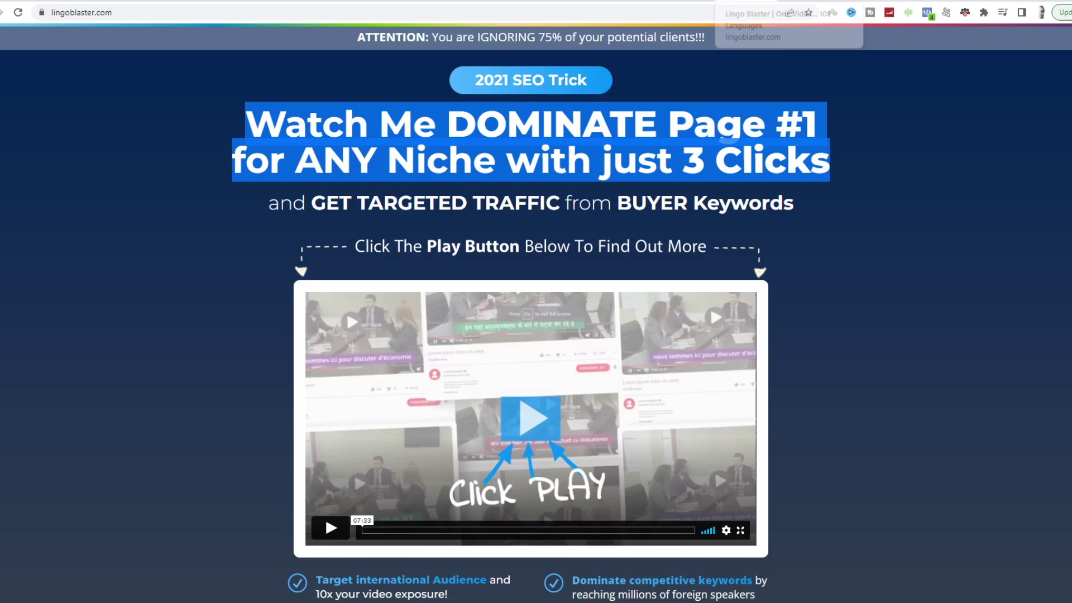
pyautogui.scroll(-2, 789, 343)
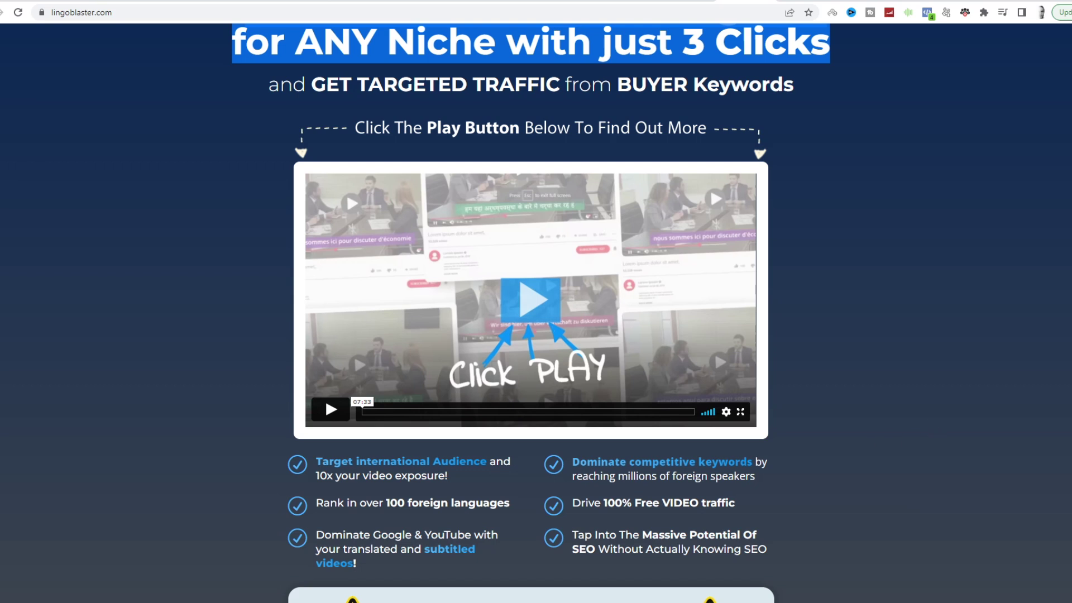
pyautogui.hotkey('alt', 'Tab')
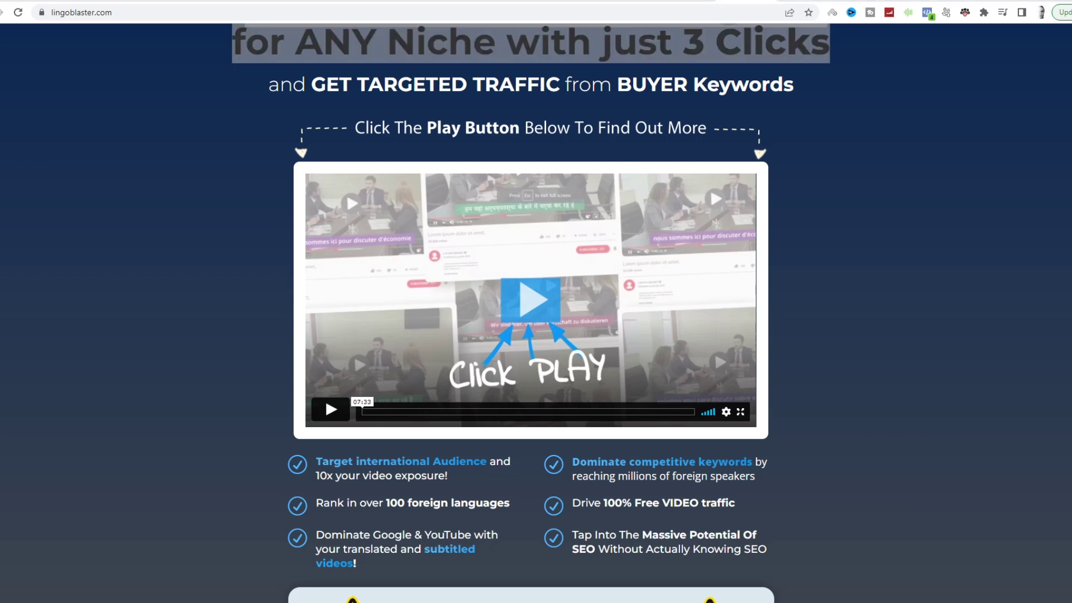
pyautogui.hotkey('ctrl', 'v')
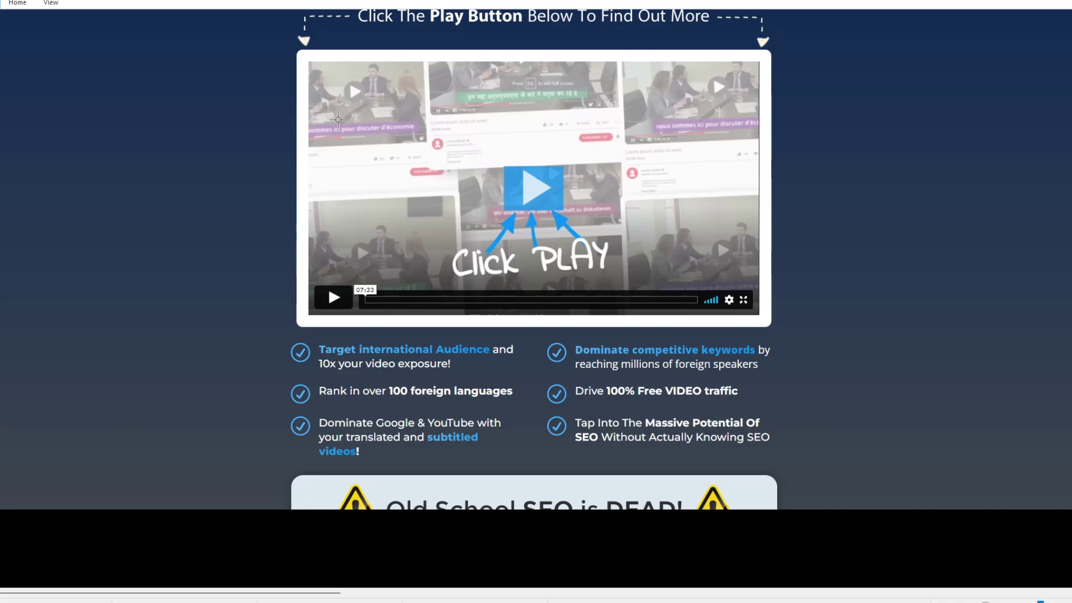
pyautogui.moveTo(304, 50)
pyautogui.mouseDown()
pyautogui.moveTo(734, 284)
pyautogui.moveTo(768, 323)
pyautogui.mouseUp()
pyautogui.click(28, 8)
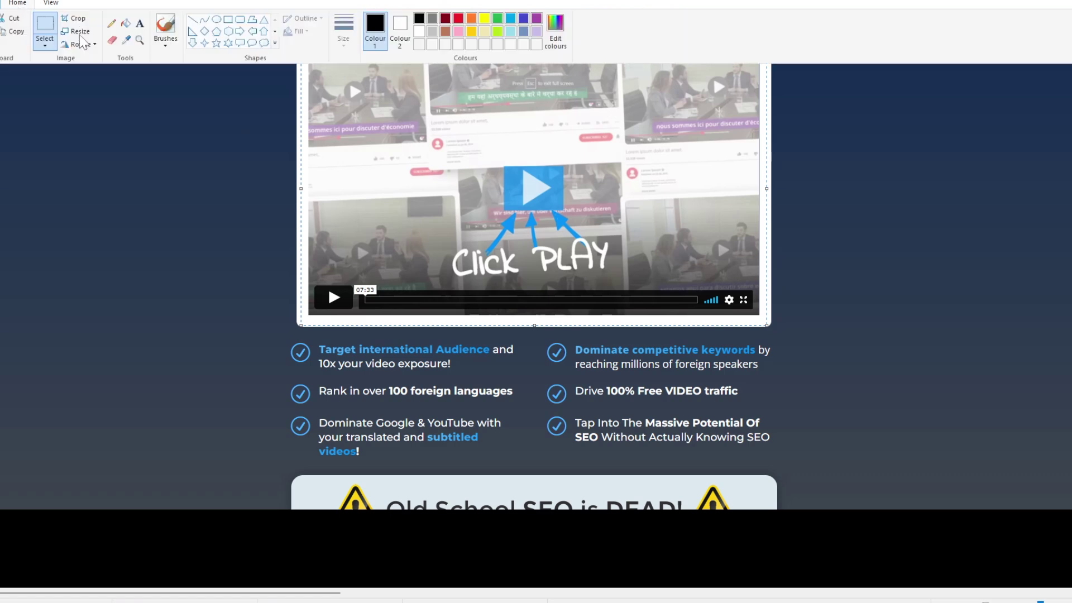
pyautogui.click(84, 25)
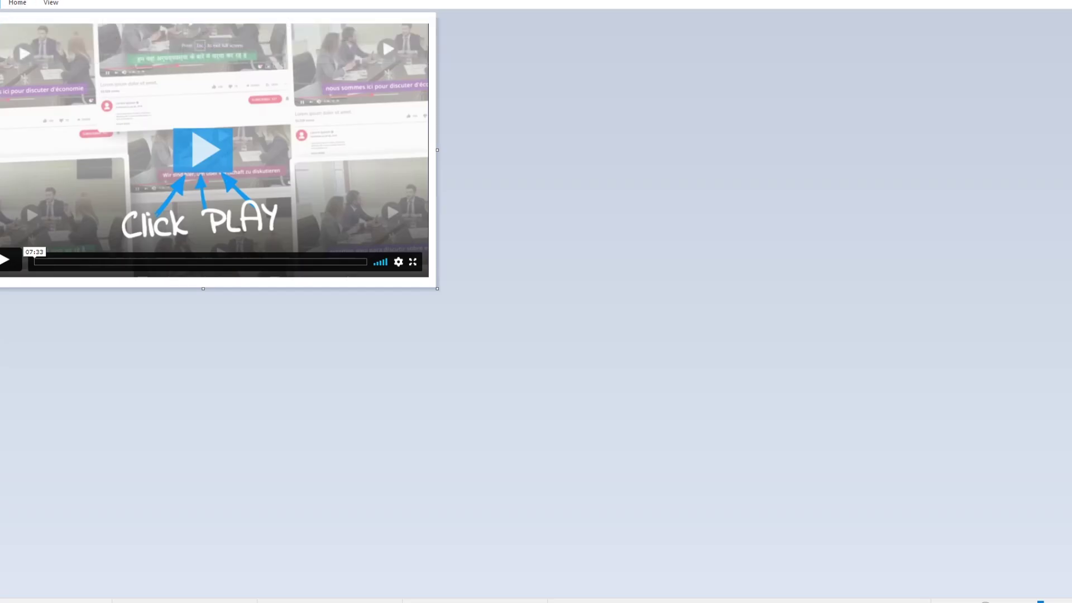
# Step: Save the cropped video image as the JPEG file "Untitled" in the youtube folder
pyautogui.click(1, 4)
pyautogui.moveTo(72, 101)
pyautogui.click(148, 67)
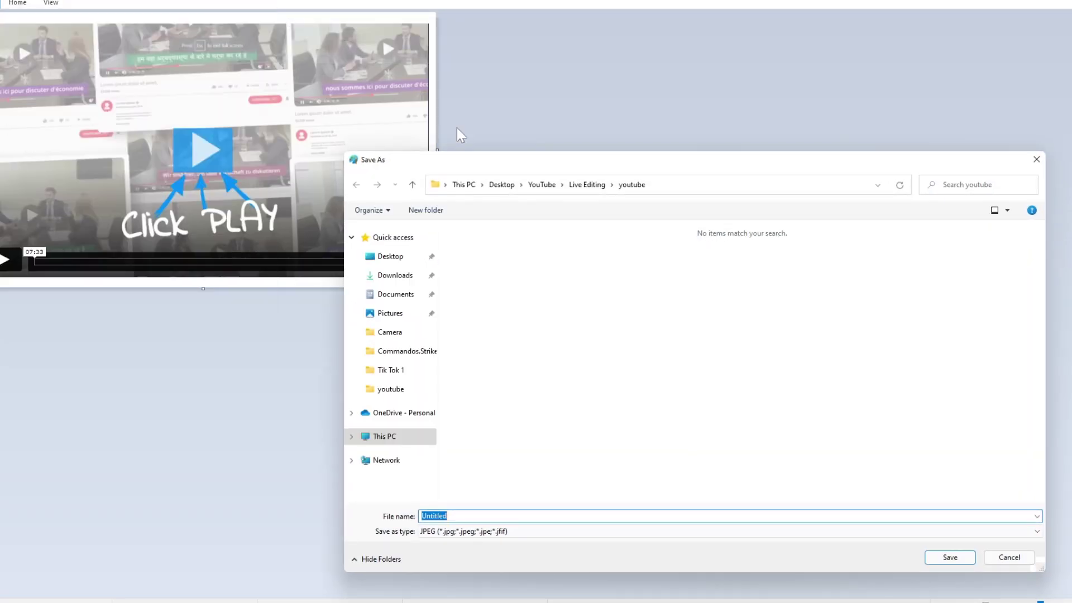
pyautogui.click(956, 558)
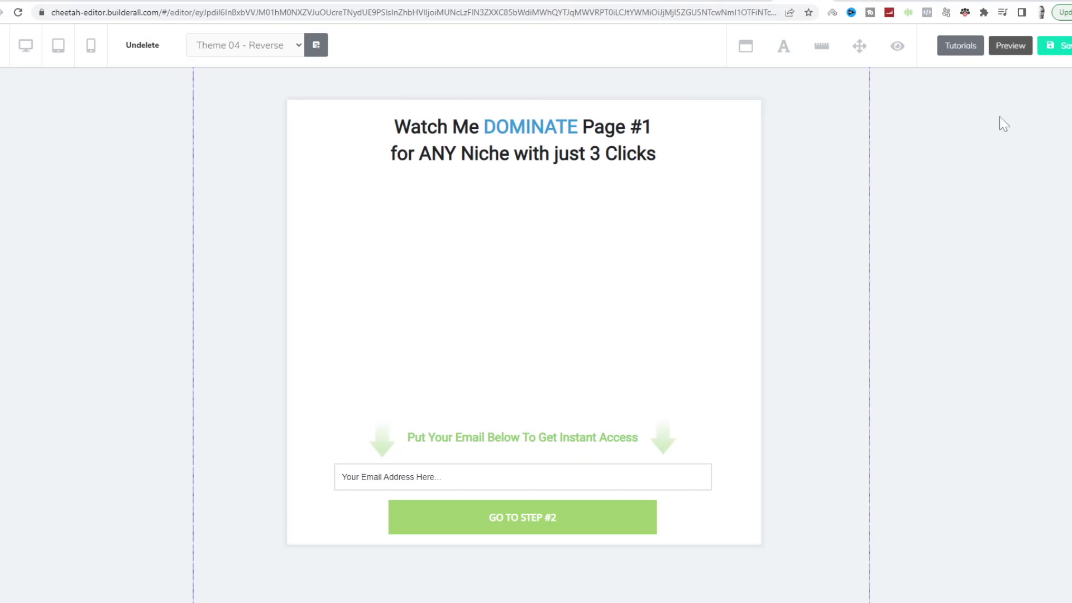
# Step: Back in the Cheetah editor, add a horizontal image element in the empty space between the headline and the email prompt
pyautogui.scroll(-6, 1013, 347)
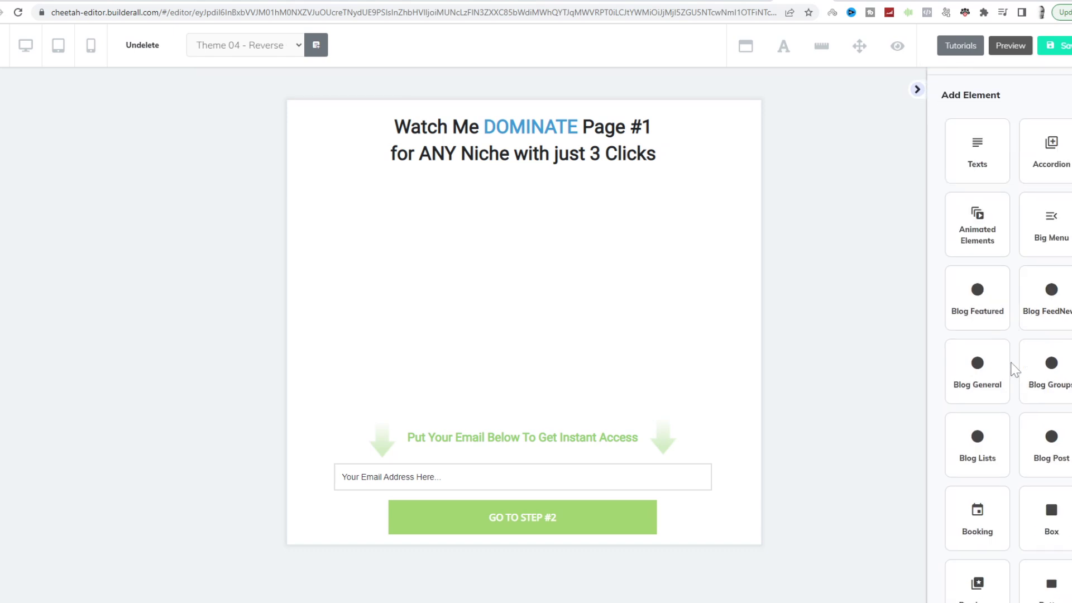
pyautogui.scroll(6, 1005, 223)
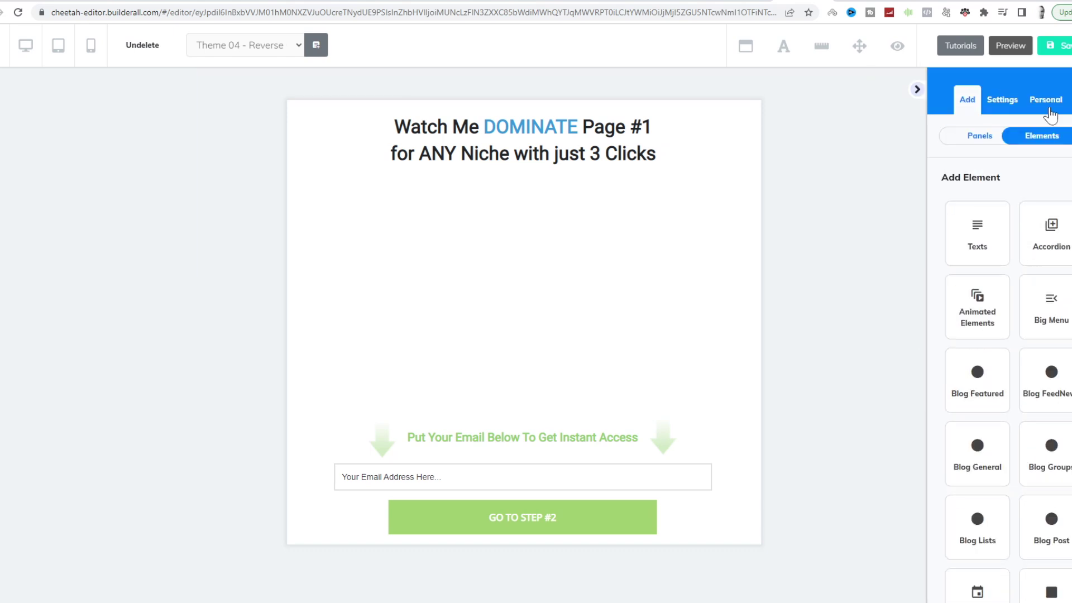
pyautogui.scroll(-7, 1022, 283)
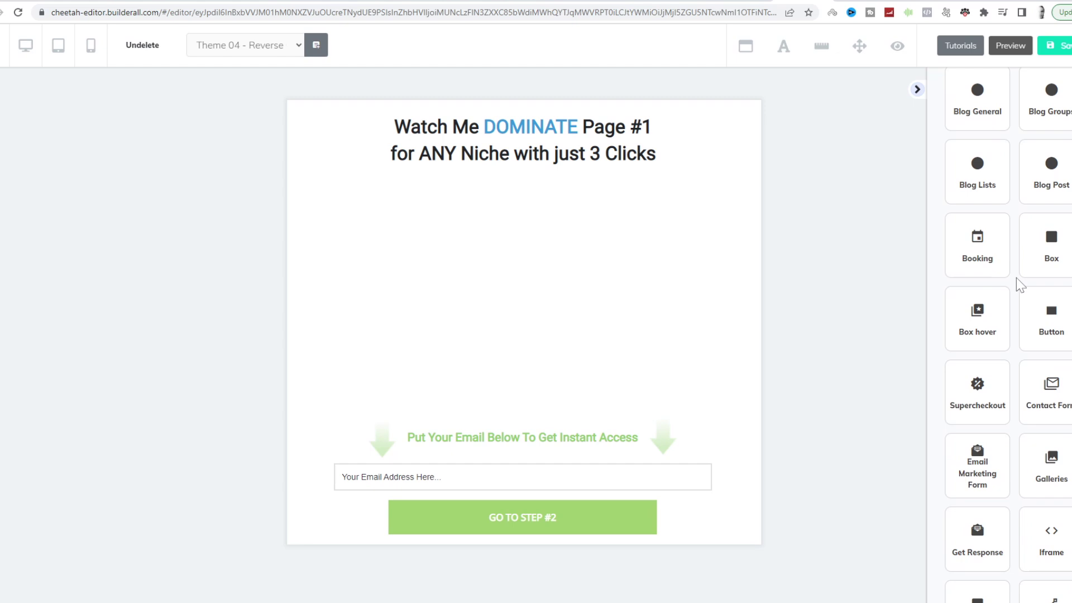
pyautogui.scroll(-3, 1037, 459)
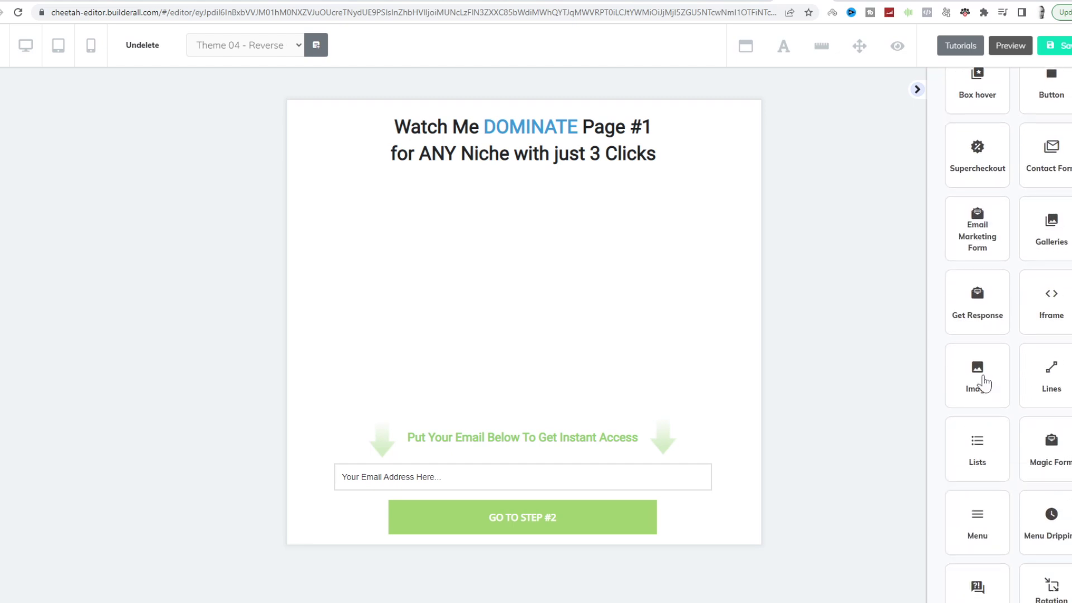
pyautogui.click(986, 392)
pyautogui.moveTo(1022, 347); pyautogui.dragTo(496, 281)
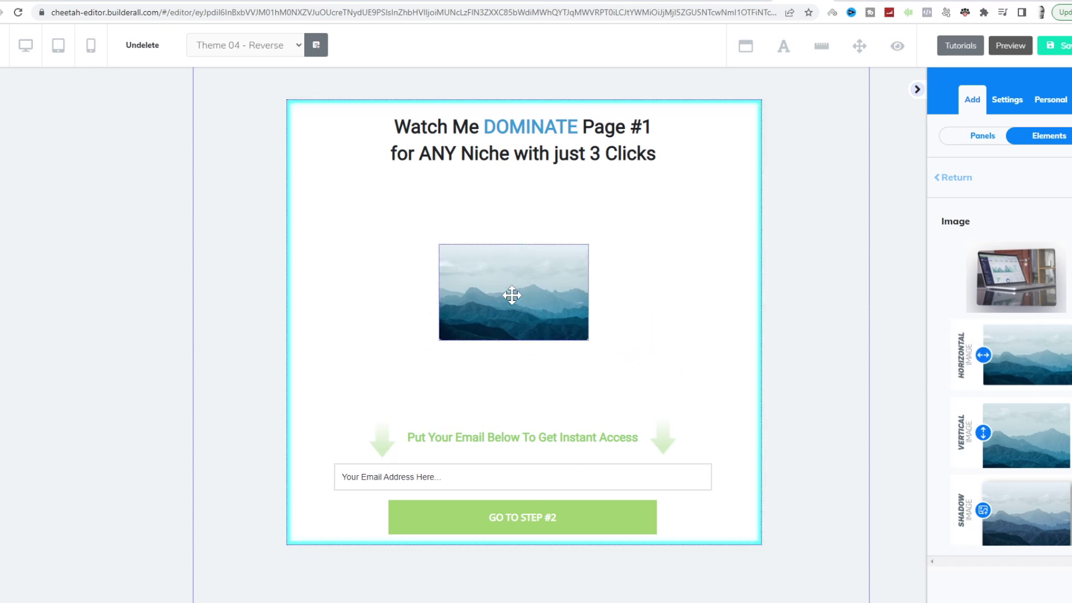
pyautogui.click(510, 292)
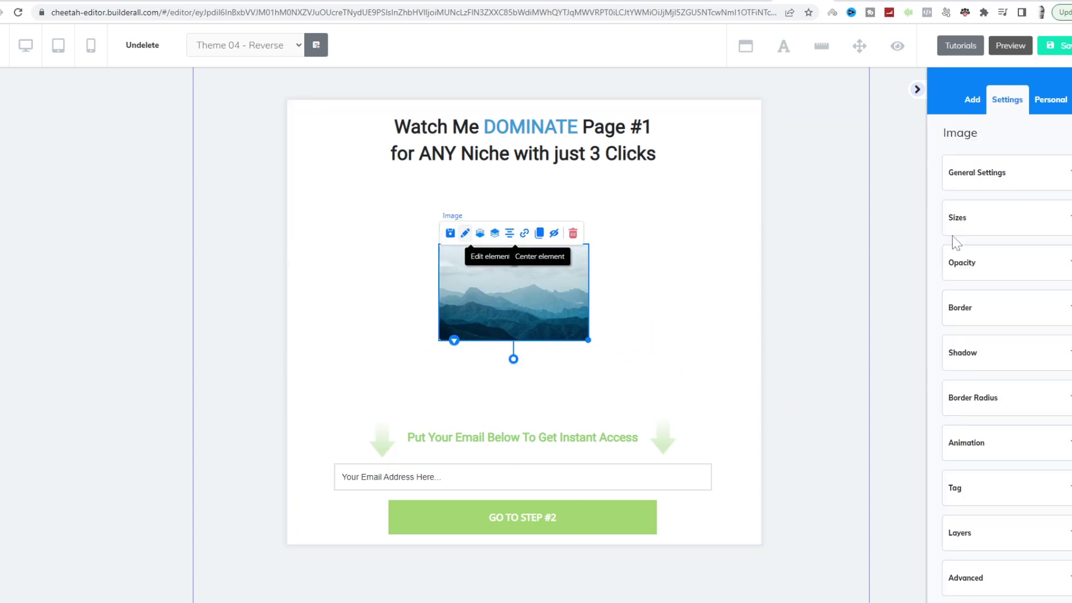
# Step: Upload the saved video screenshot, use it to replace the placeholder image, and enlarge it to fill the space under the headline
pyautogui.click(983, 179)
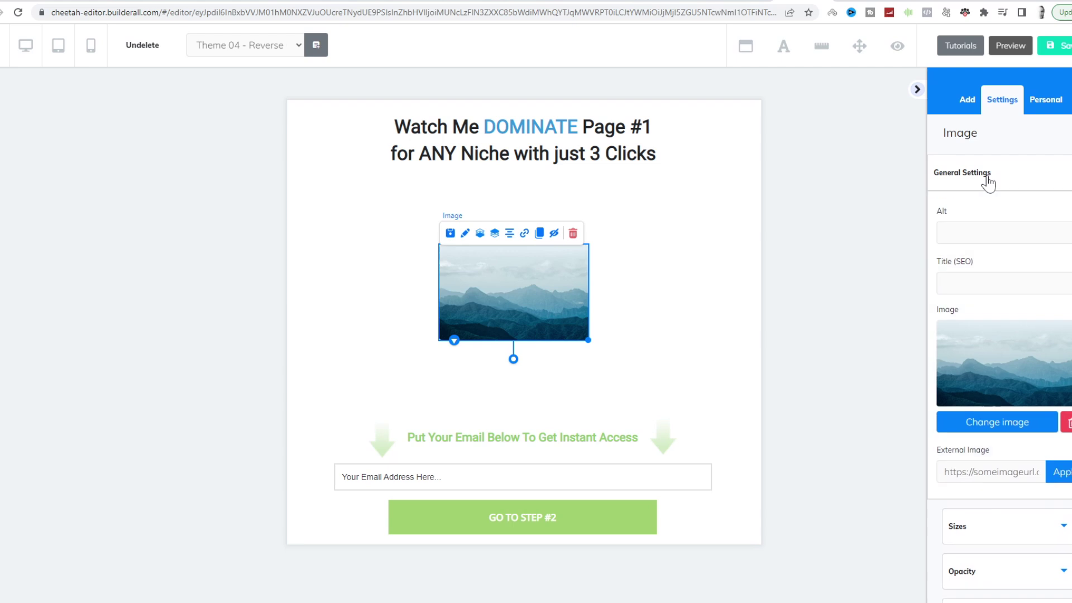
pyautogui.click(1015, 430)
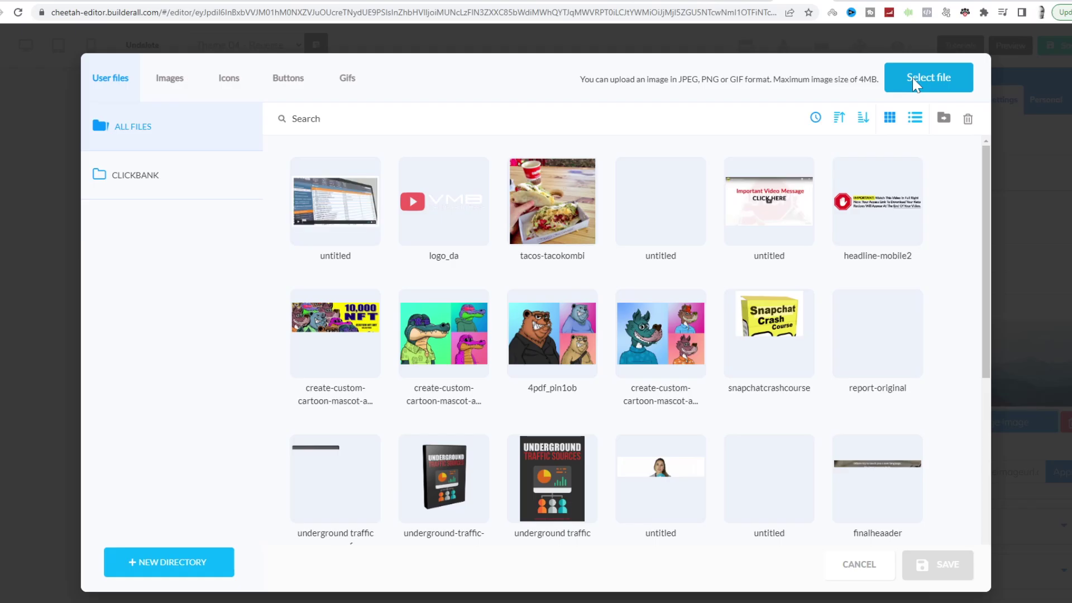
pyautogui.click(914, 82)
pyautogui.doubleClick(173, 92)
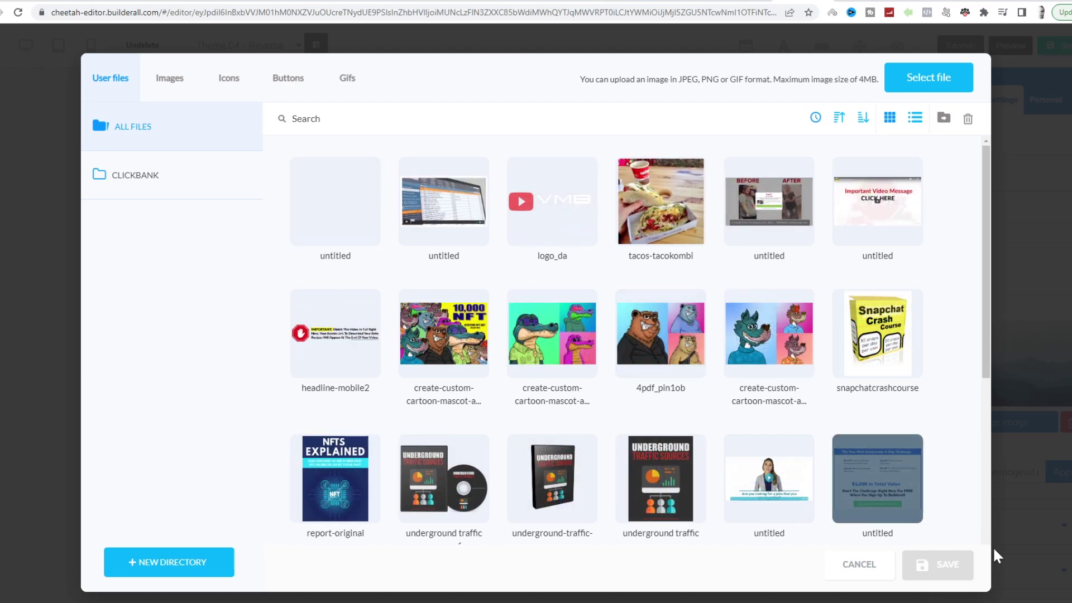
pyautogui.click(350, 236)
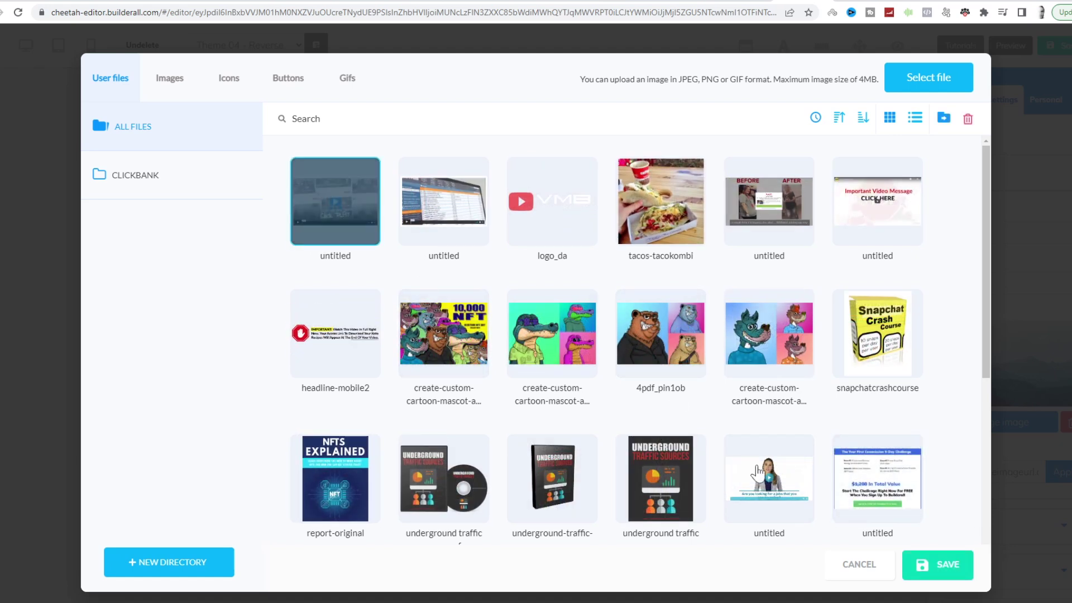
pyautogui.click(936, 579)
pyautogui.moveTo(581, 327); pyautogui.dragTo(734, 376)
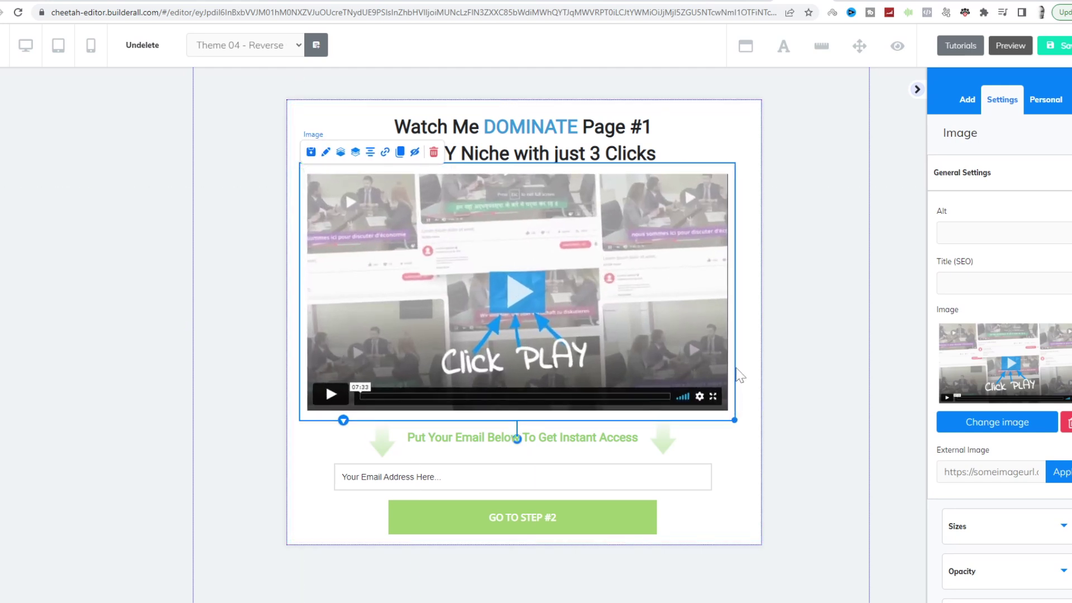
pyautogui.moveTo(660, 353); pyautogui.dragTo(675, 369)
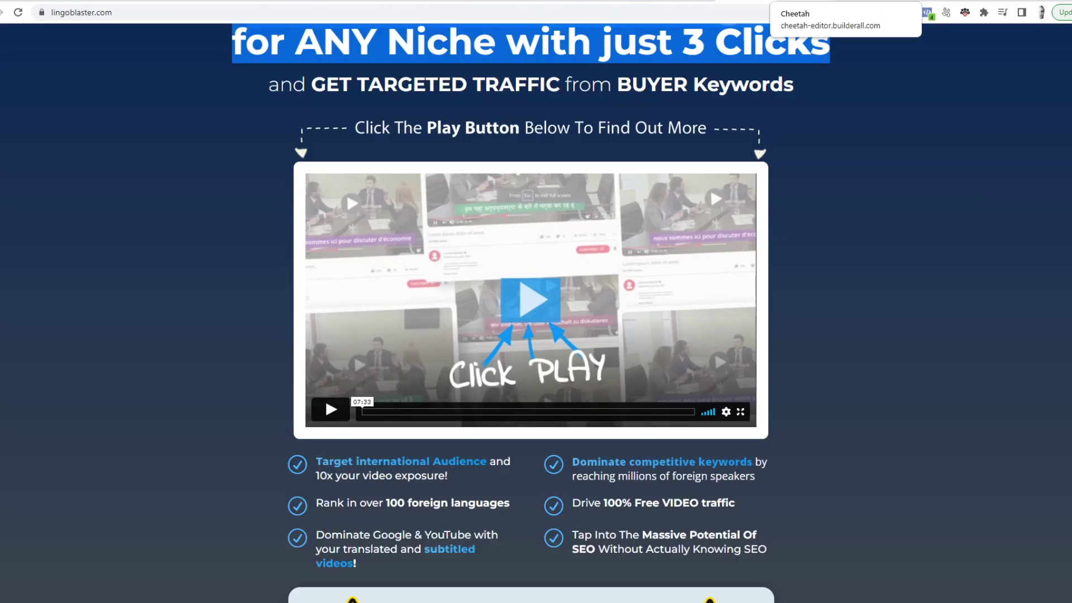
# Step: Open the link setting for Subscribe confirm in the MailingBoss form's list URL settings
pyautogui.click(871, 2)
pyautogui.click(501, 516)
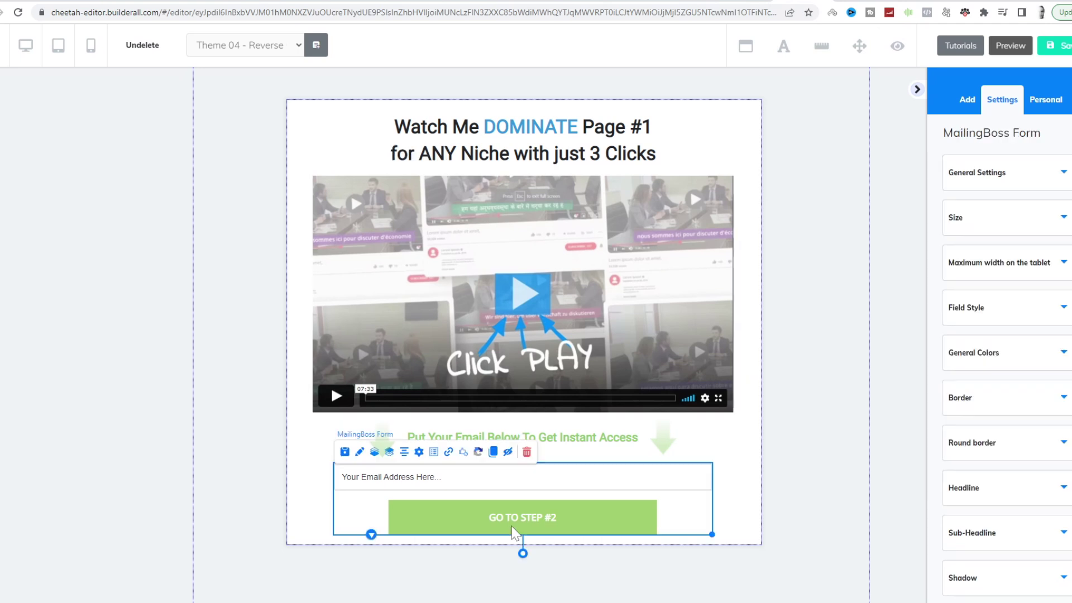
pyautogui.click(450, 459)
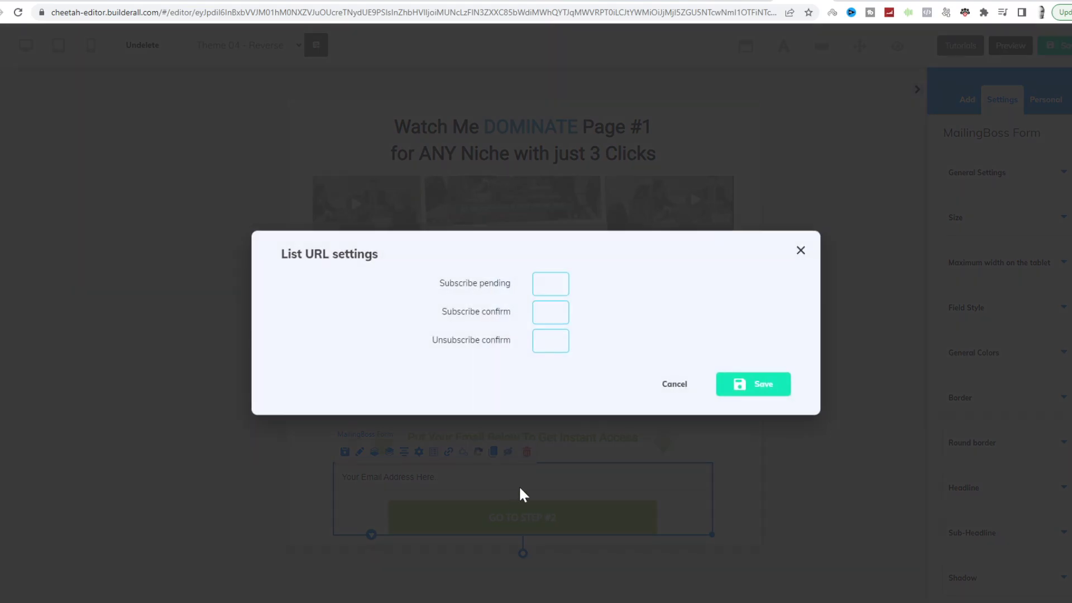
pyautogui.click(545, 342)
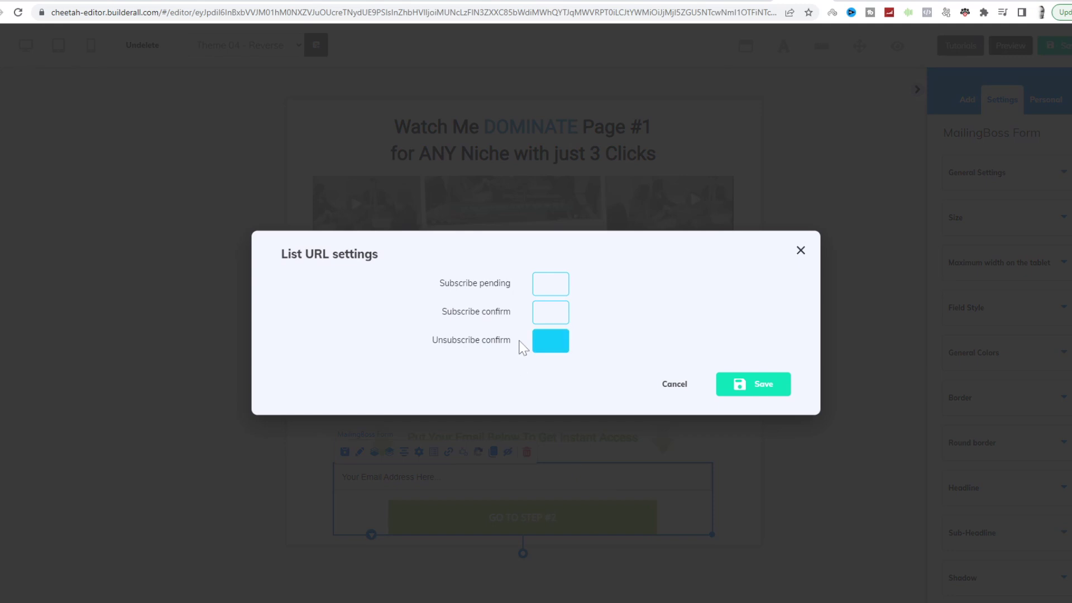
pyautogui.click(552, 313)
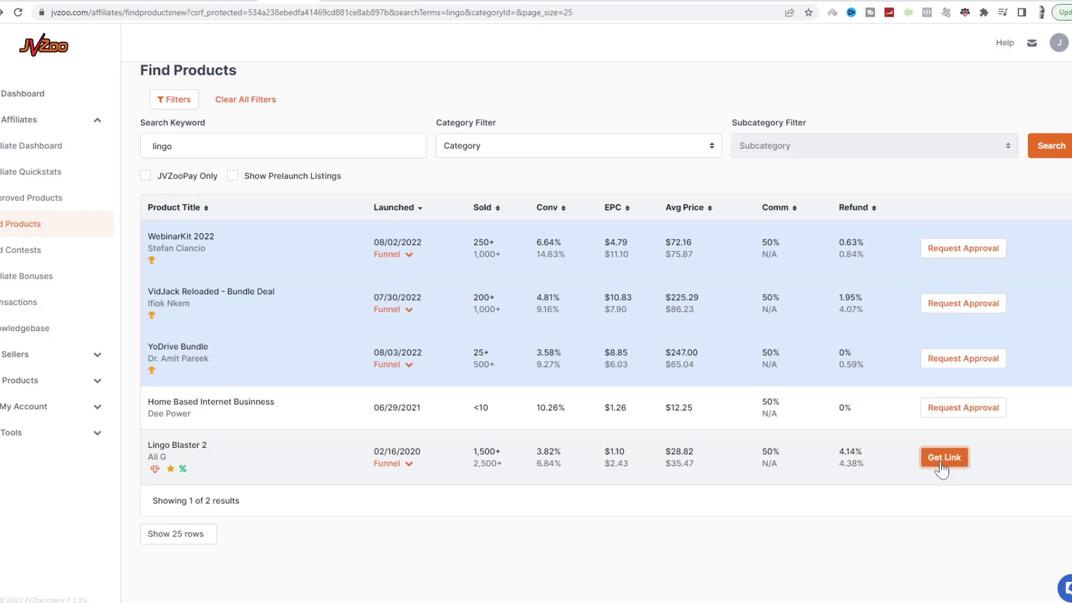
# Step: Get the Lingo Blaster 2 affiliate link from the JVZoo product list and copy it
pyautogui.click(943, 458)
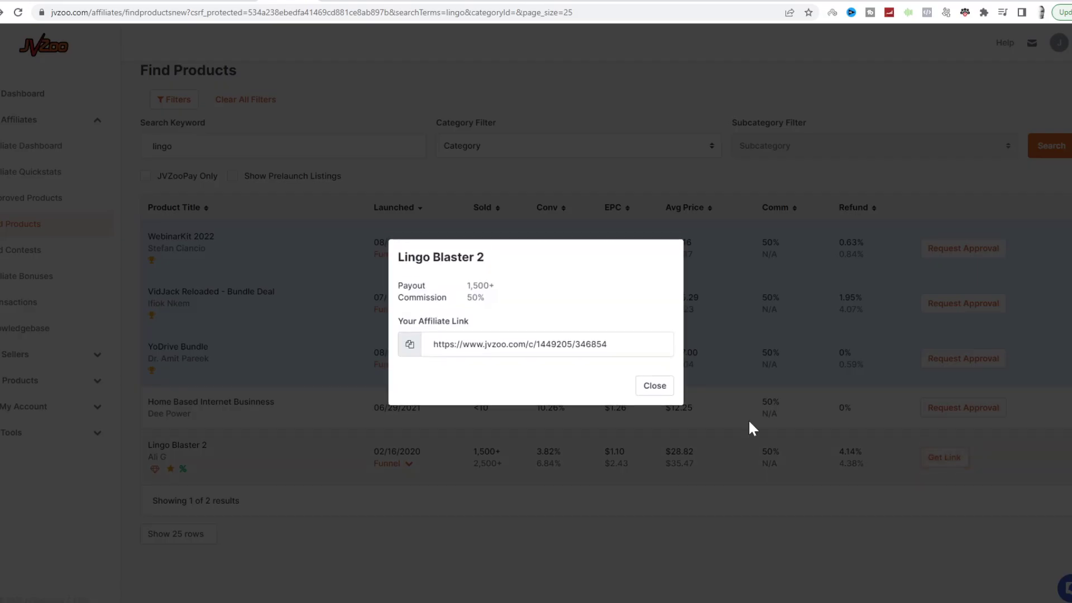
pyautogui.moveTo(584, 345); pyautogui.dragTo(450, 350)
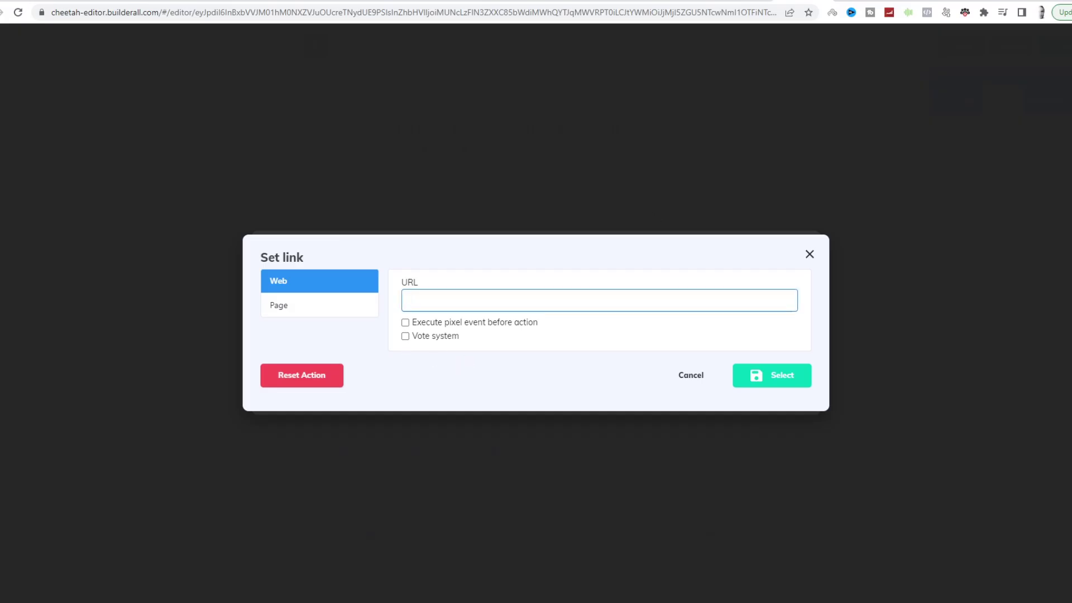
# Step: Enter the copied Lingo Blaster 2 affiliate link as the web URL for Subscribe confirm and save the form's list URLs
pyautogui.write('https://www.jvzoo.com/c/1449205/346854')
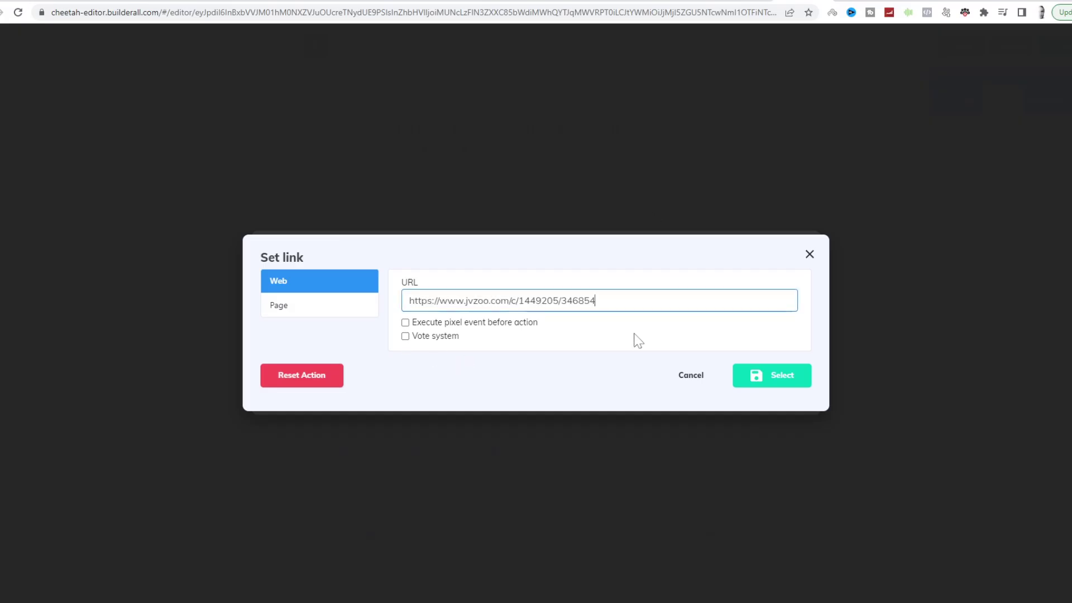
pyautogui.click(762, 377)
pyautogui.click(779, 391)
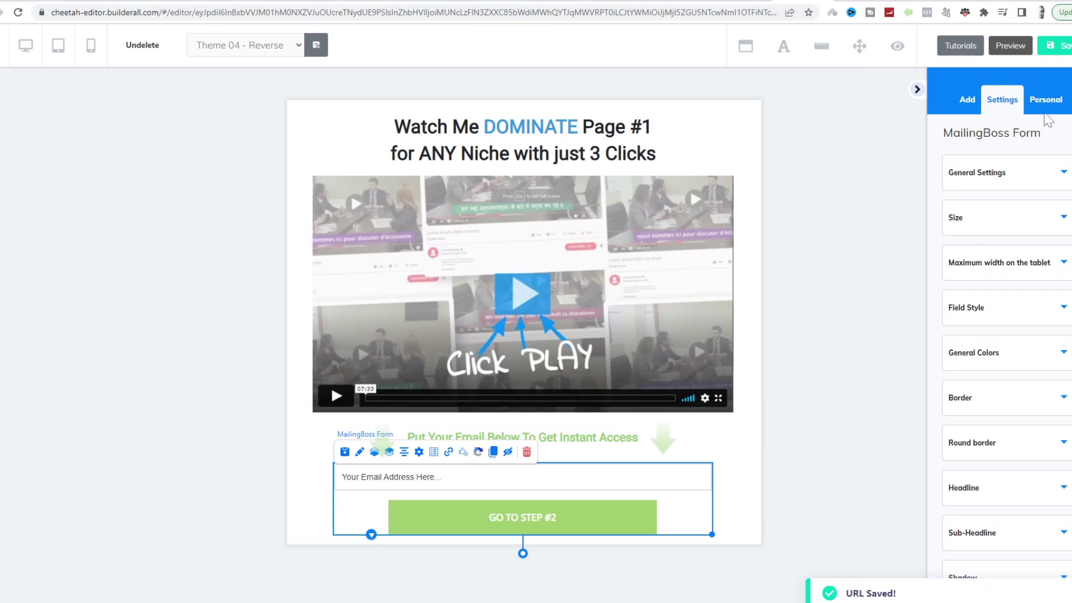
# Step: Save and publish the opt-in page, and open the live website at its published domain
pyautogui.click(1061, 46)
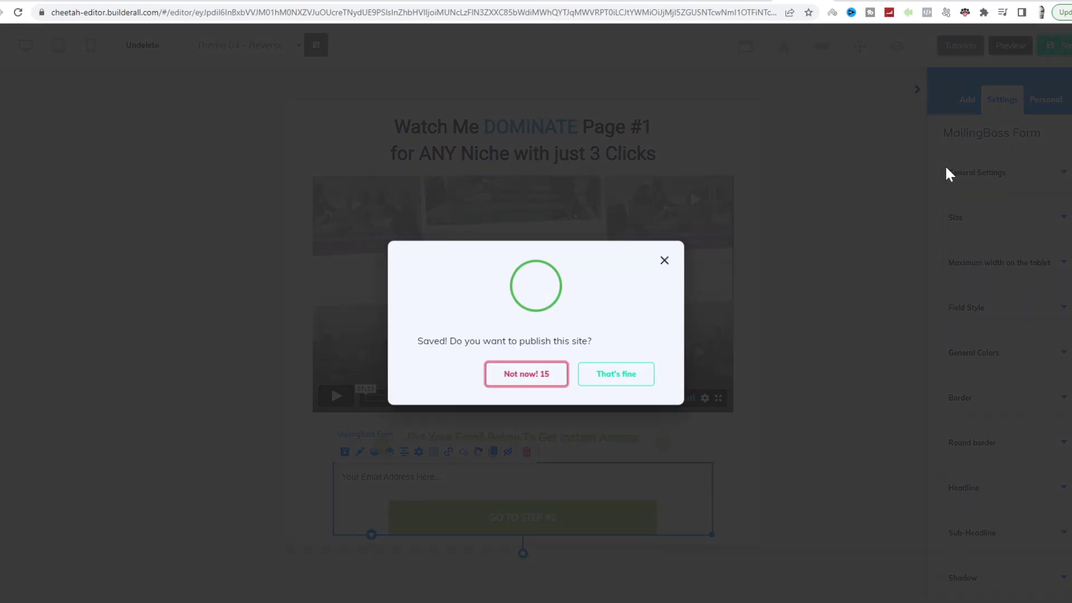
pyautogui.click(612, 377)
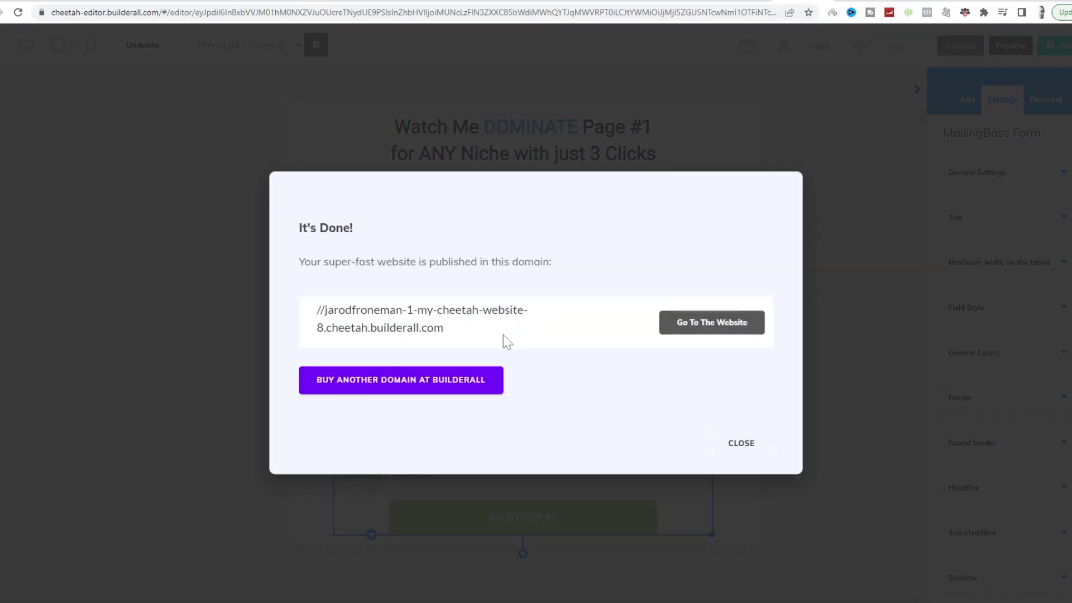
pyautogui.moveTo(504, 334); pyautogui.dragTo(319, 309)
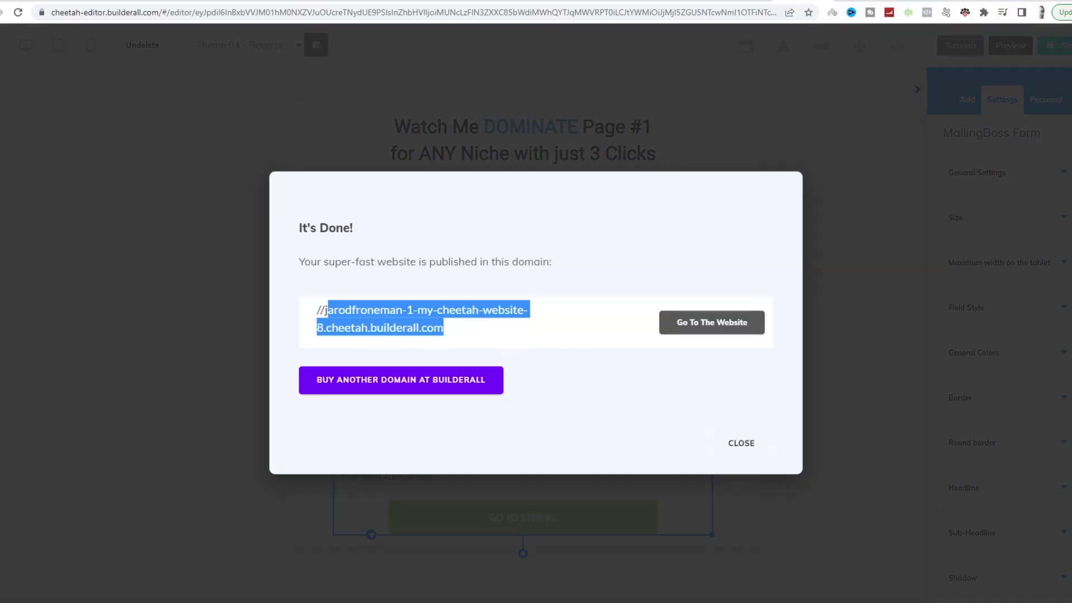
pyautogui.rightClick(366, 306)
pyautogui.click(411, 340)
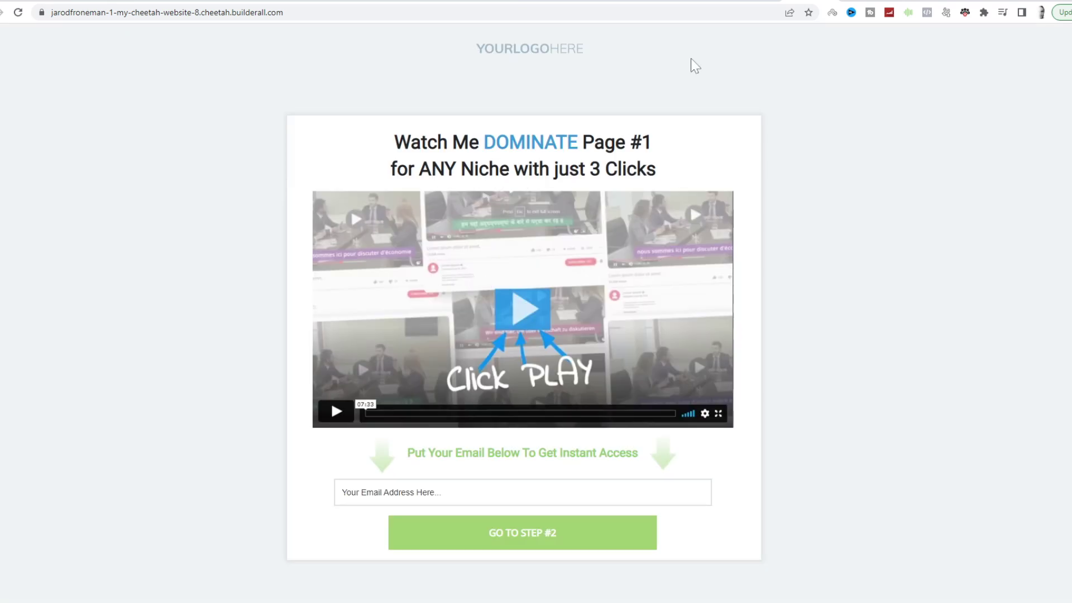
# Step: Switch to Reddit, go to the r/youtubegrowth community and sort its posts by New
pyautogui.click(831, 2)
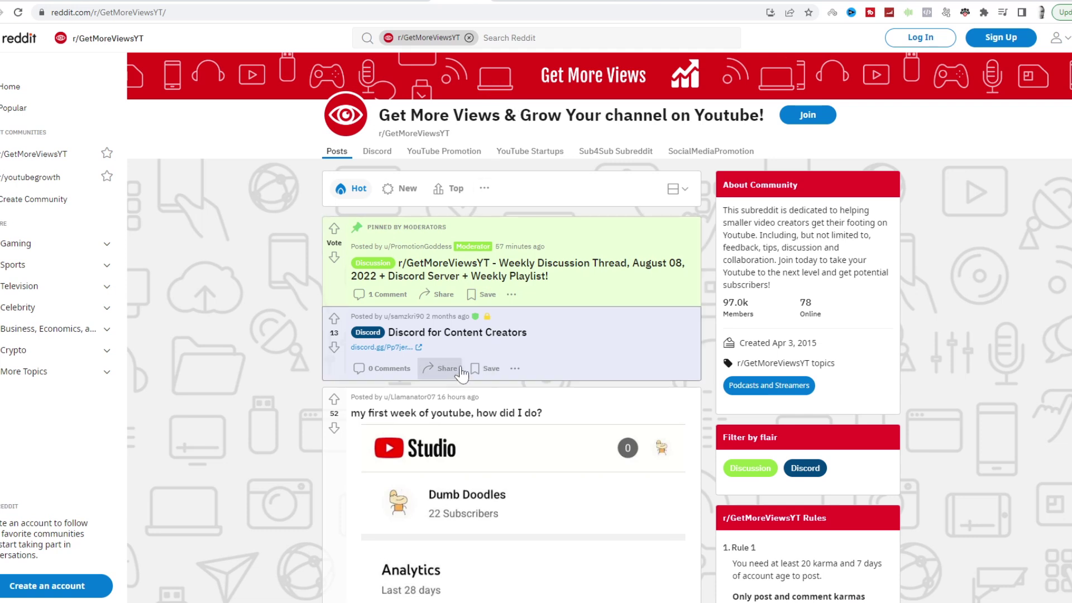
pyautogui.click(535, 147)
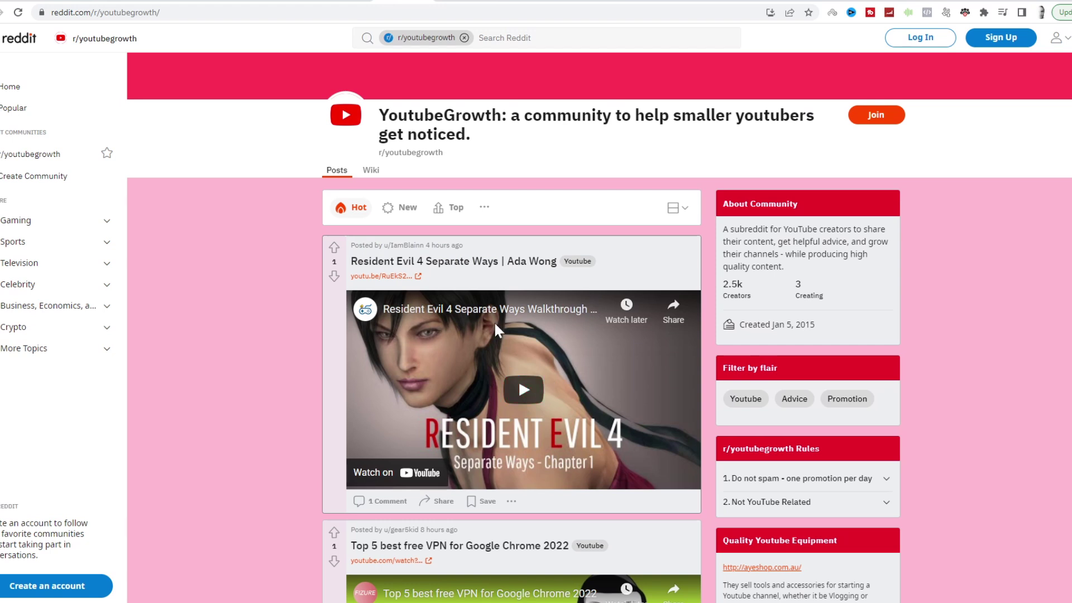
pyautogui.click(402, 208)
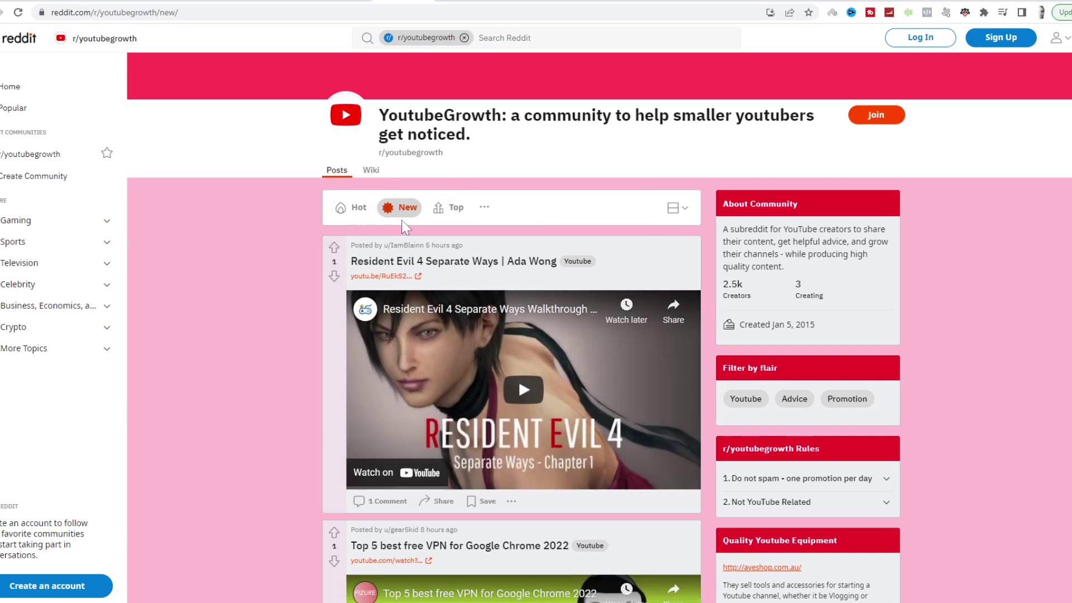
# Step: Look through the newest r/youtubegrowth posts for YouTube creators to approach, and check the community's details
pyautogui.scroll(-4, 568, 317)
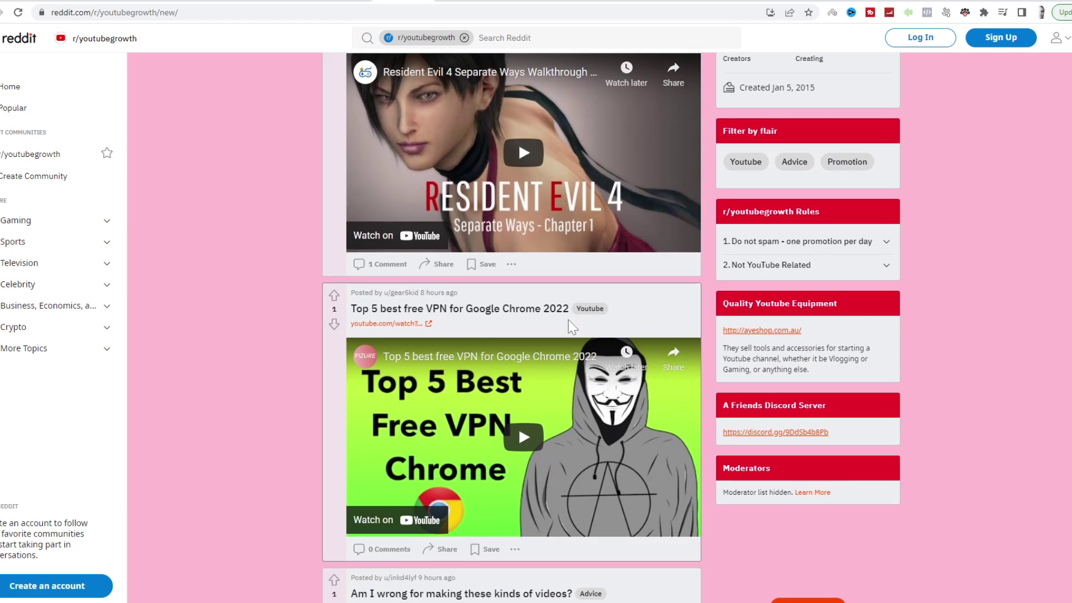
pyautogui.scroll(3, 568, 318)
pyautogui.scroll(-1, 568, 317)
pyautogui.scroll(-2, 569, 326)
pyautogui.scroll(-5, 564, 321)
pyautogui.scroll(9, 565, 434)
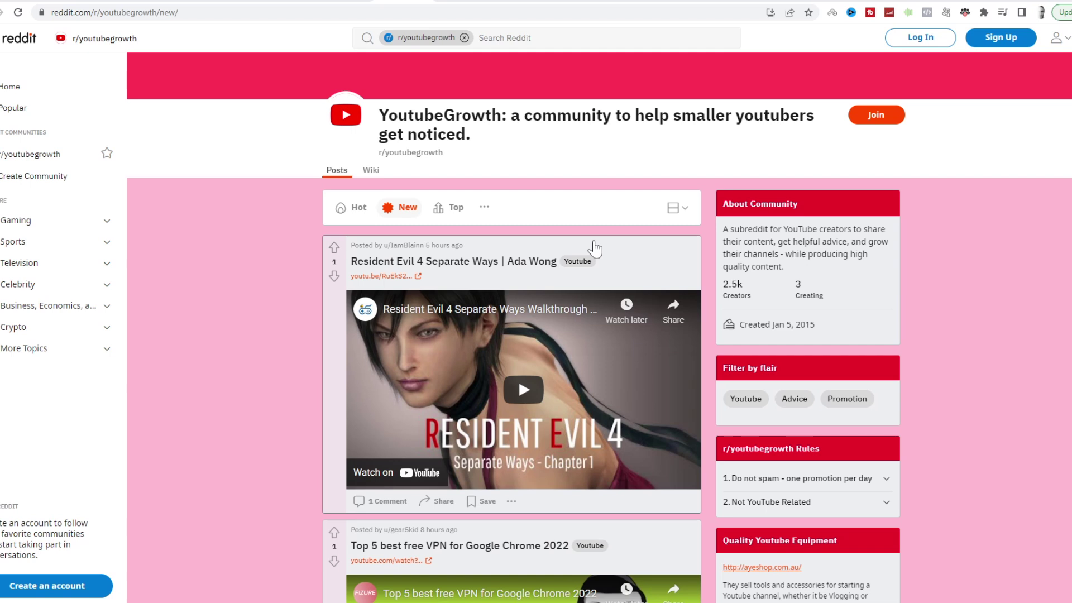
pyautogui.moveTo(832, 345)
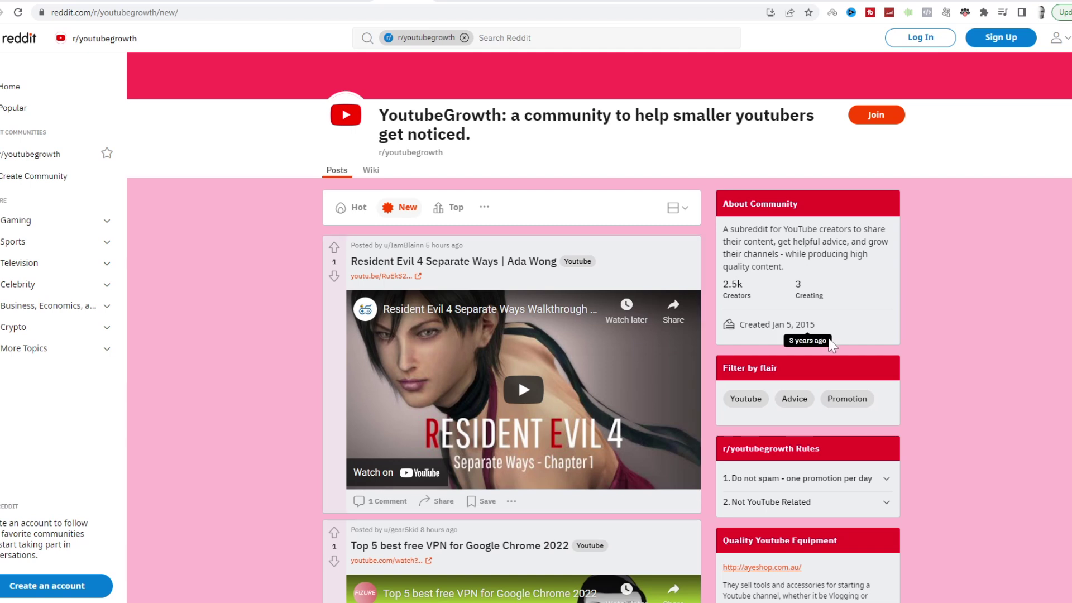